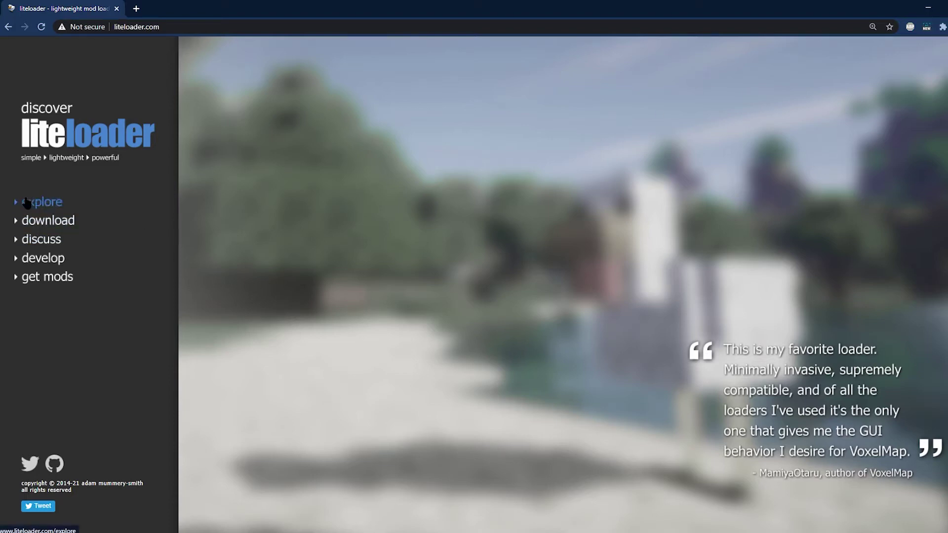
- Browse liteloader.com's explore and download pages and version tabs, then open the forum discussion thread
click(27, 202)
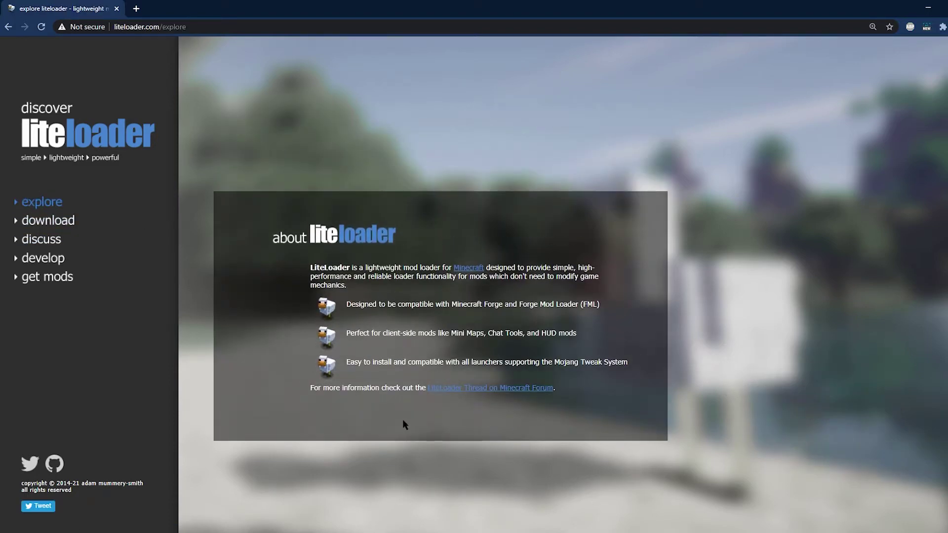
click(78, 227)
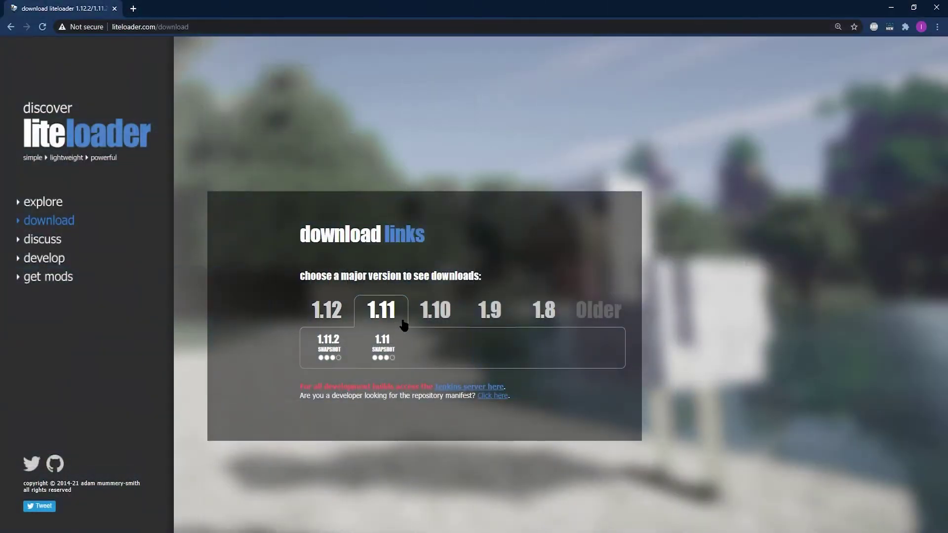
mouse_move(455, 323)
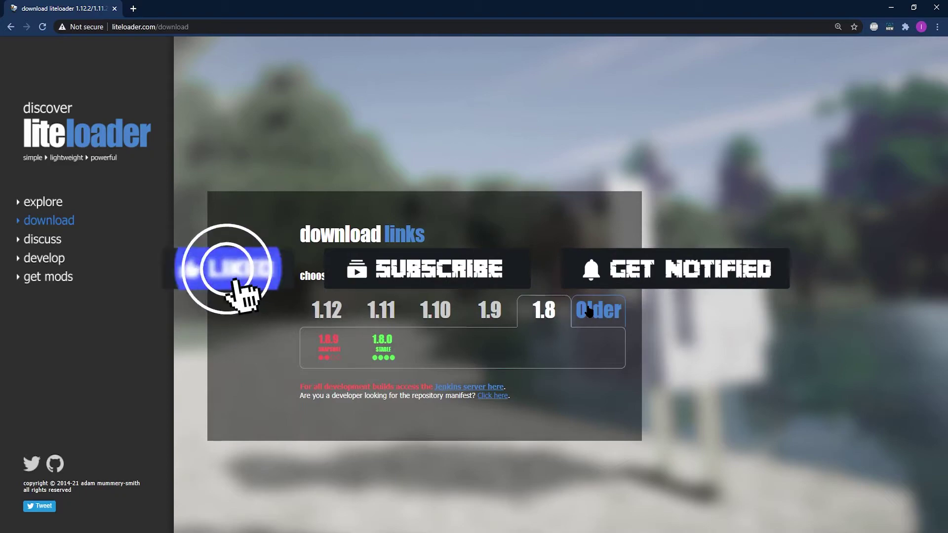
mouse_move(597, 310)
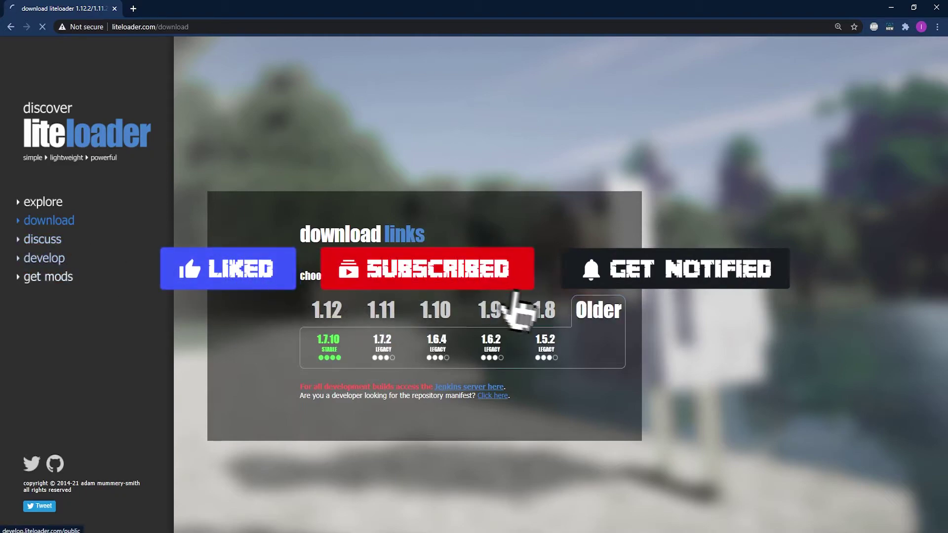
click(94, 269)
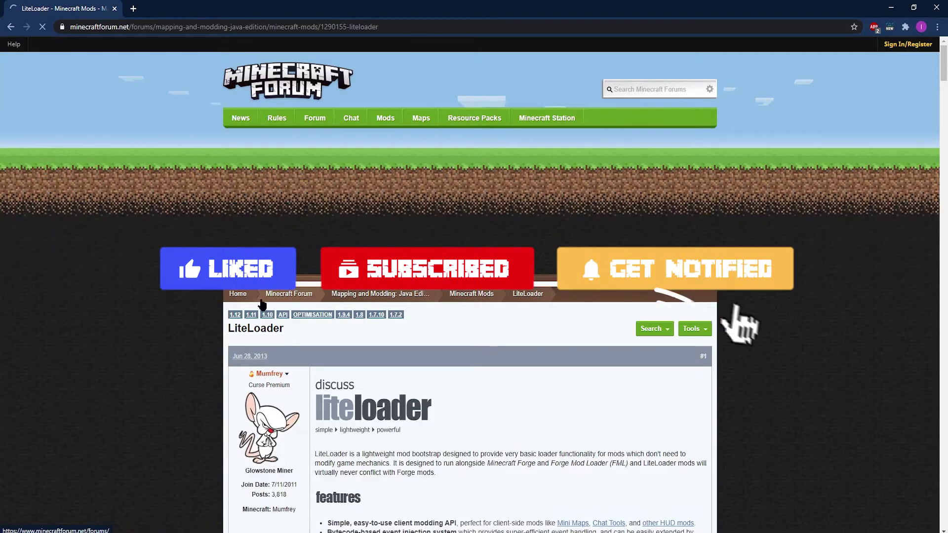
scroll(511, 312, down, 14)
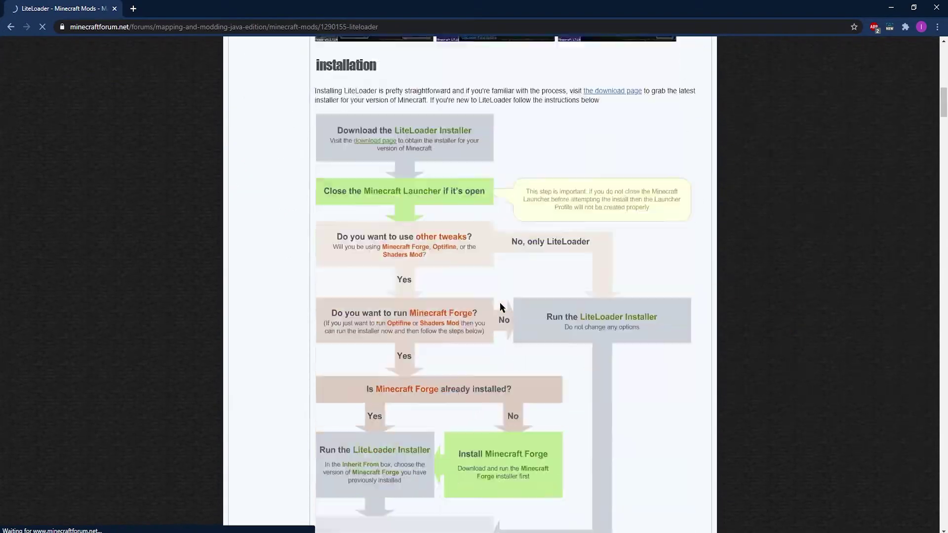
scroll(510, 308, down, 15)
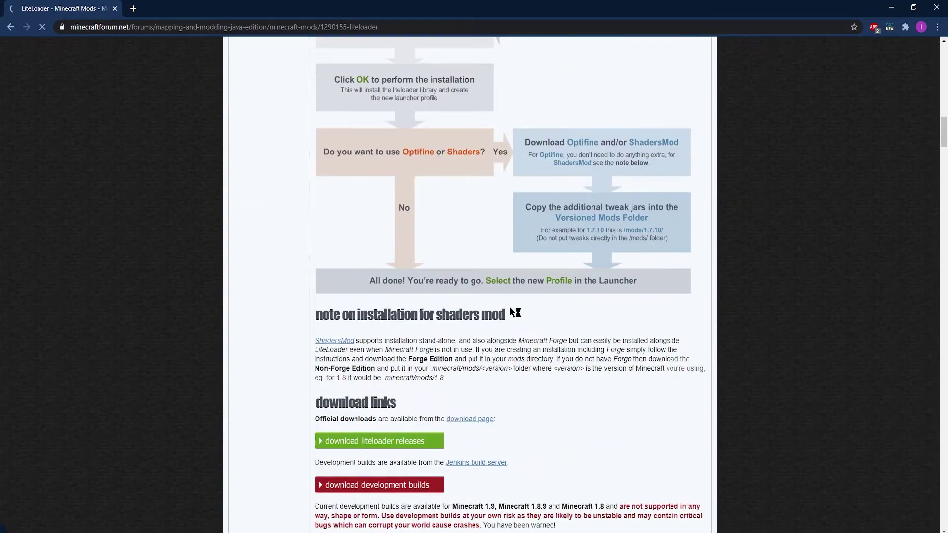
scroll(510, 311, down, 15)
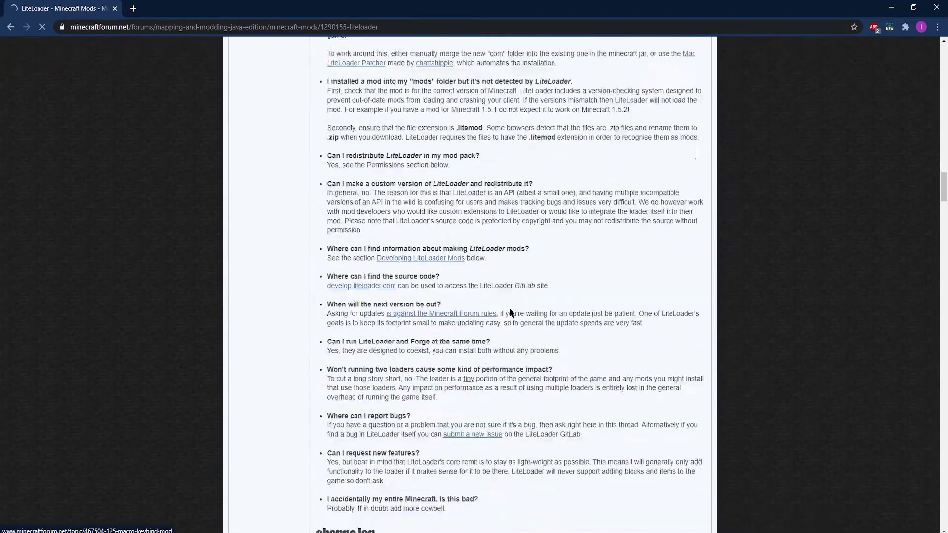
scroll(509, 312, down, 15)
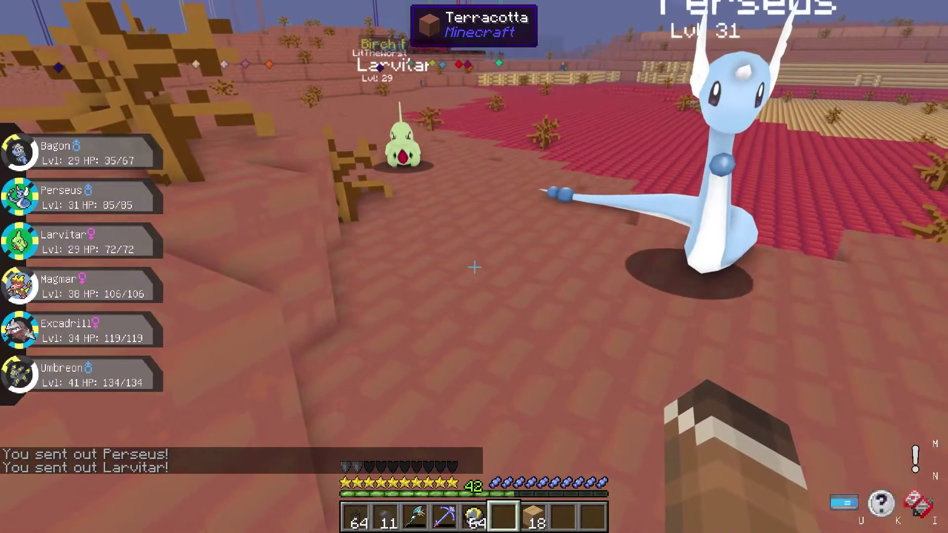
- Send out Magmar from the Pokémon party, then choose Singleplayer to relaunch the modpack
key(r)
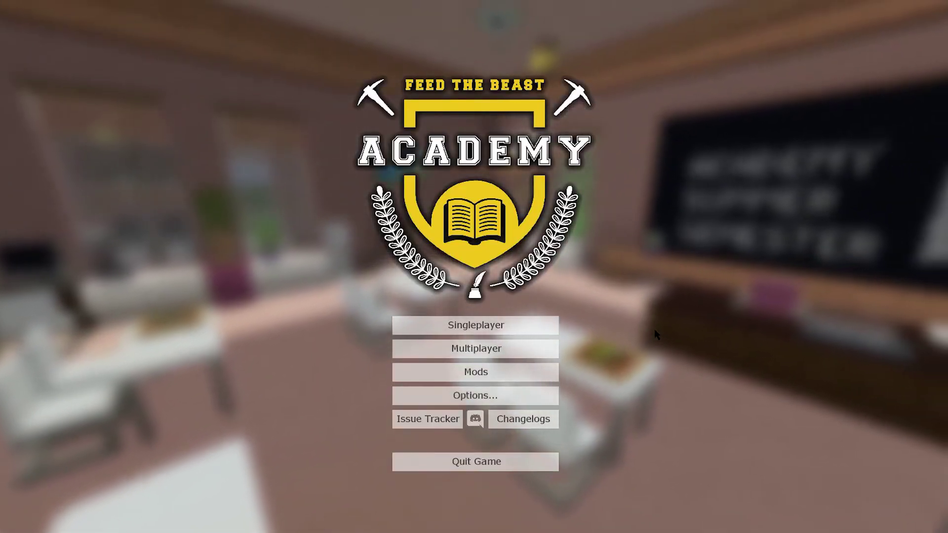
click(476, 325)
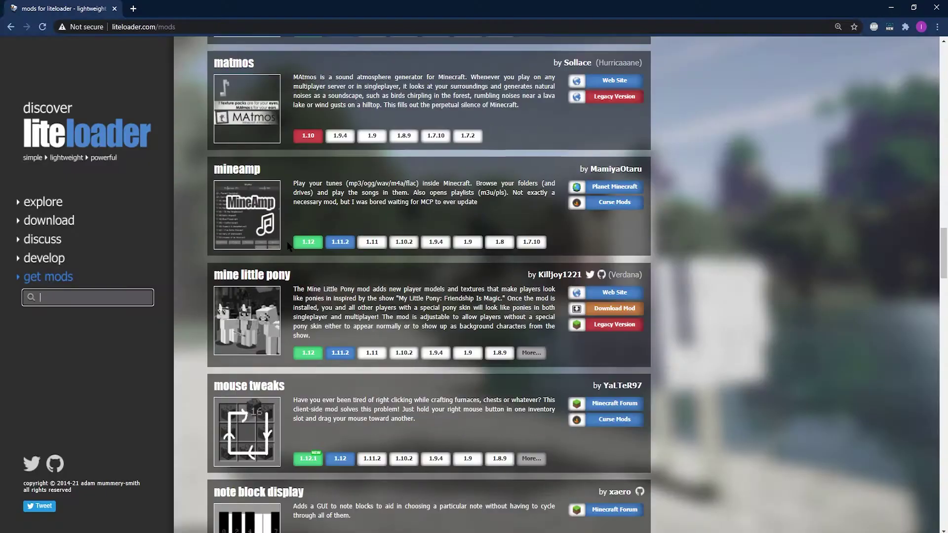
- Scroll through the LiteLoader mods list and the autofish mod's page
scroll(287, 242, down, 10)
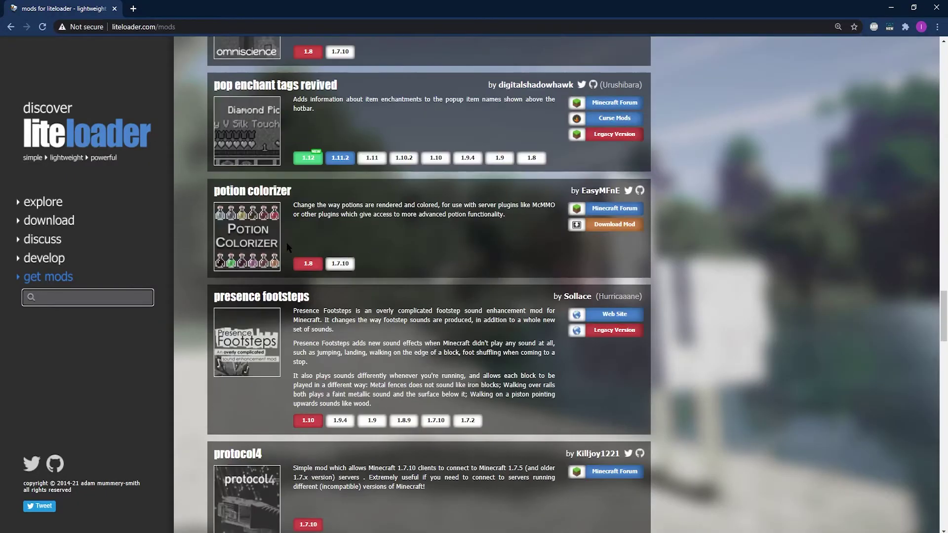
scroll(287, 242, down, 12)
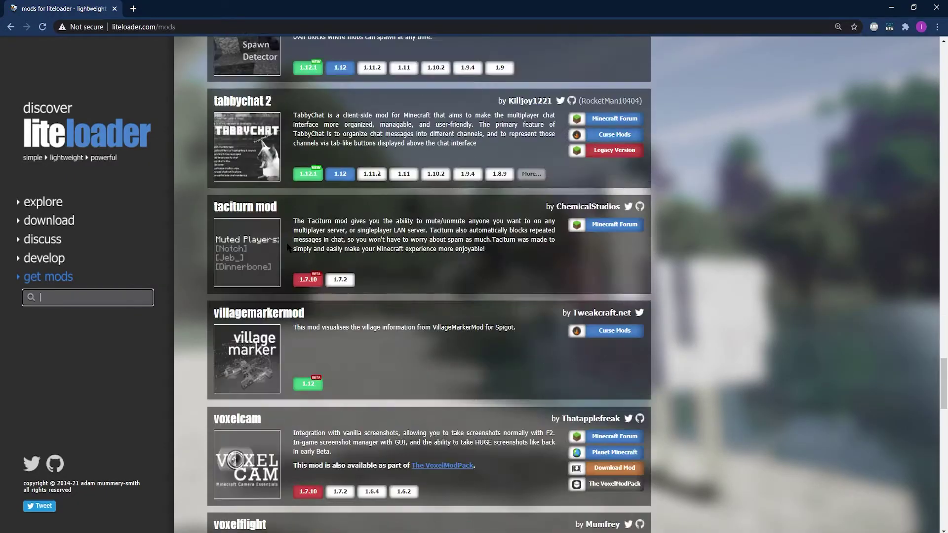
scroll(287, 246, down, 10)
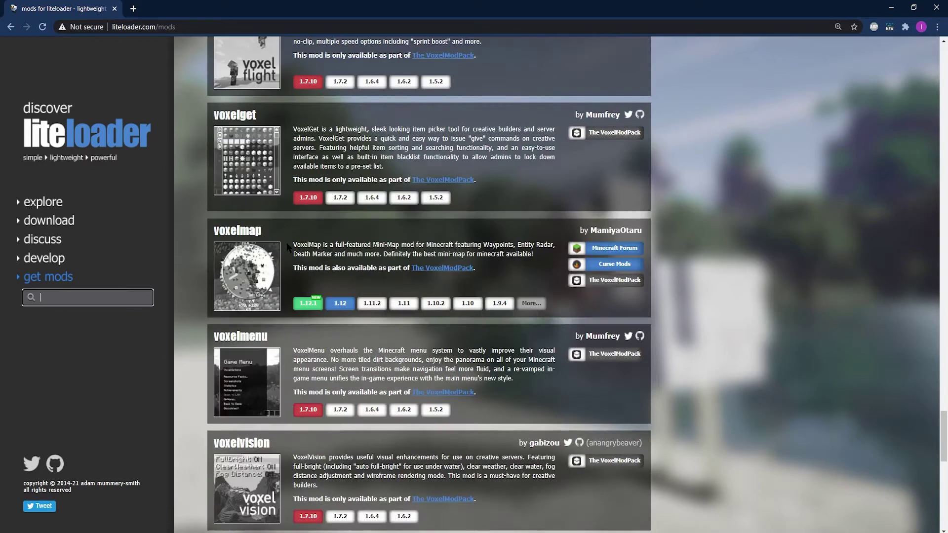
scroll(288, 247, down, 1)
scroll(287, 246, down, 9)
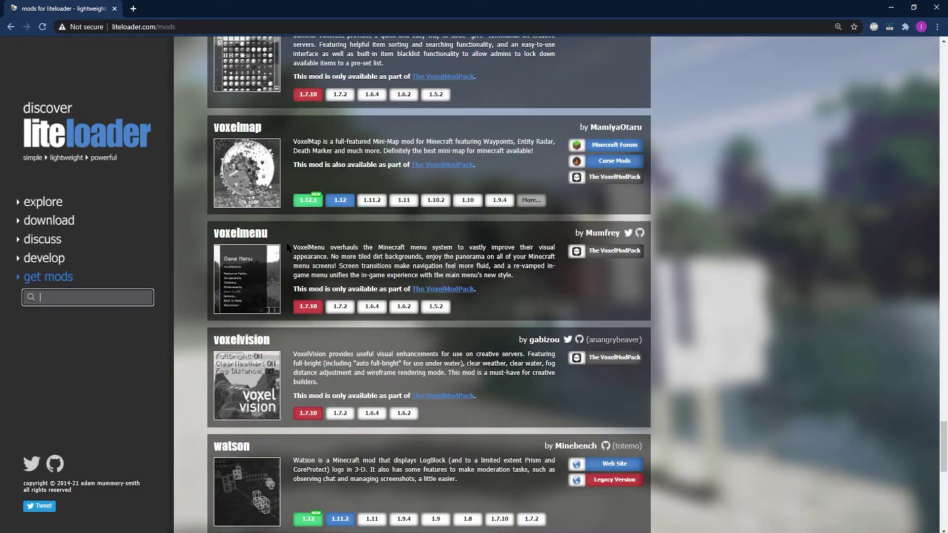
scroll(287, 245, down, 3)
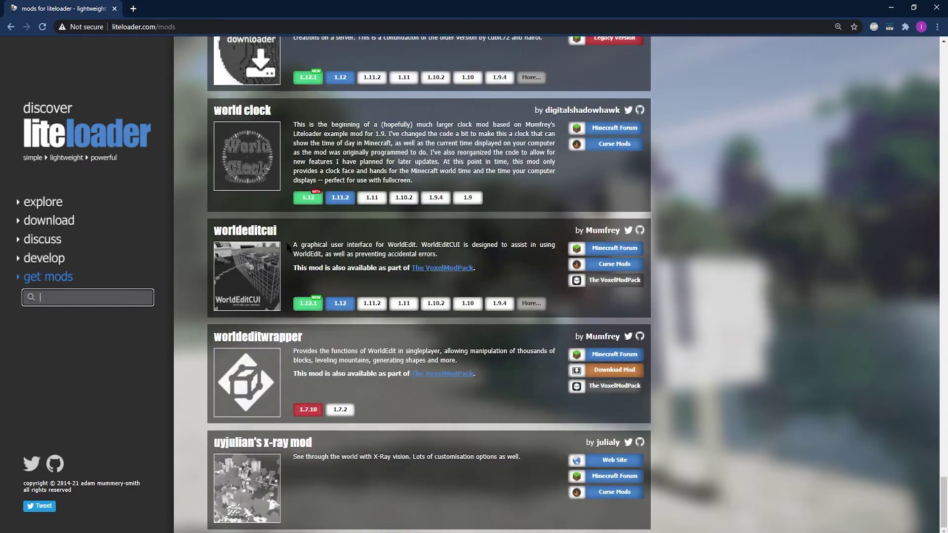
scroll(288, 246, up, 20)
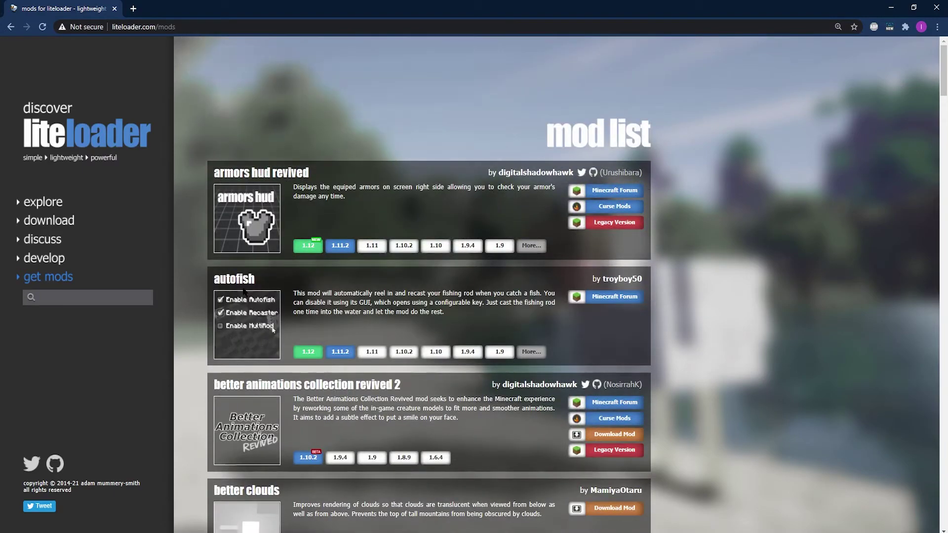
scroll(244, 271, down, 1)
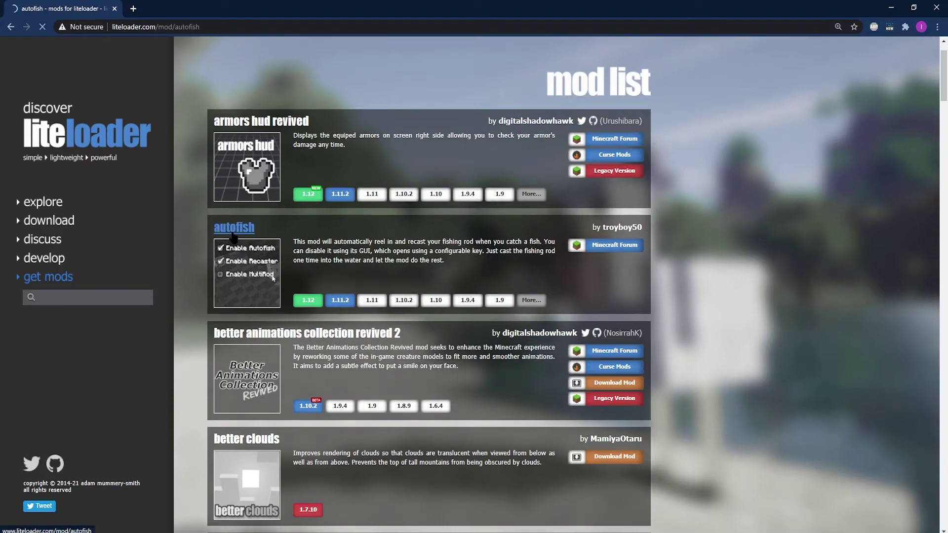
scroll(389, 248, down, 5)
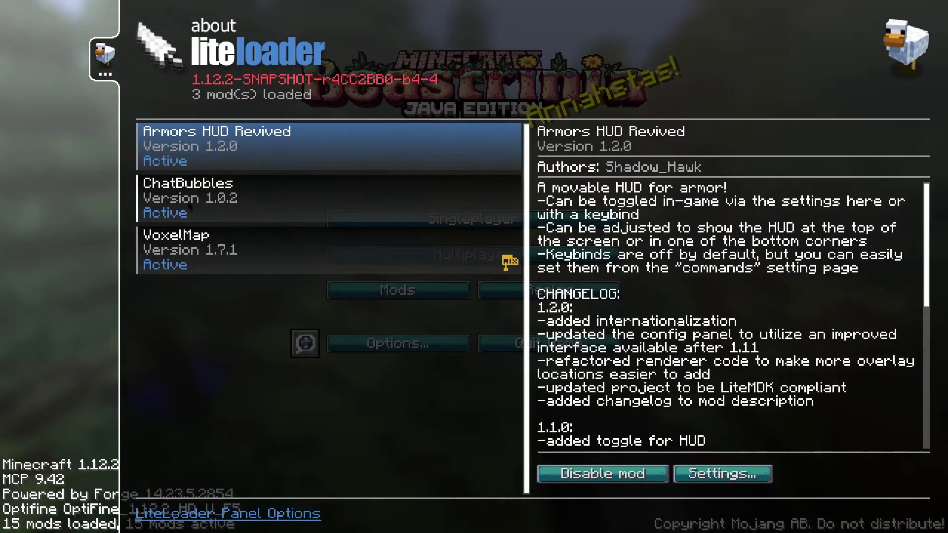
- Read the Armors HUD Revived description, then view the ChatBubbles and VoxelMap mod details
scroll(633, 208, down, 5)
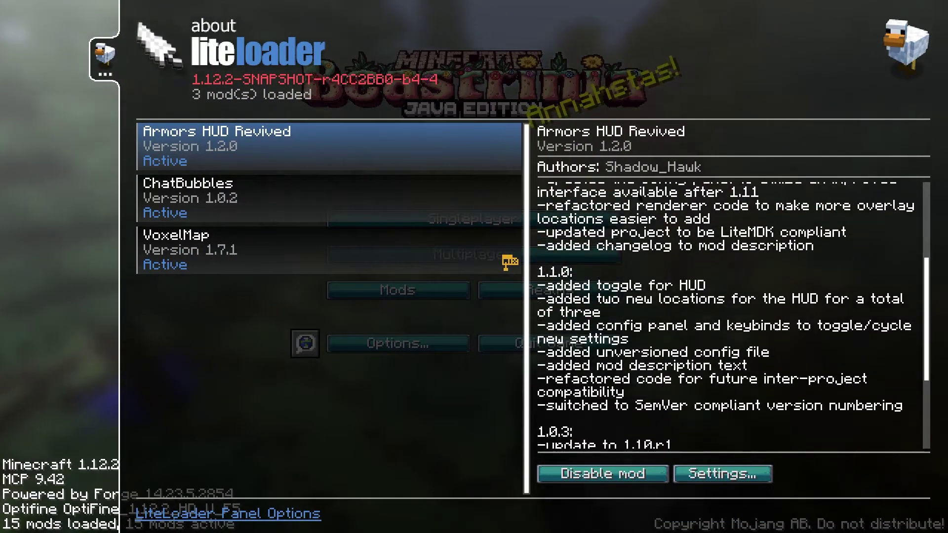
scroll(633, 208, down, 3)
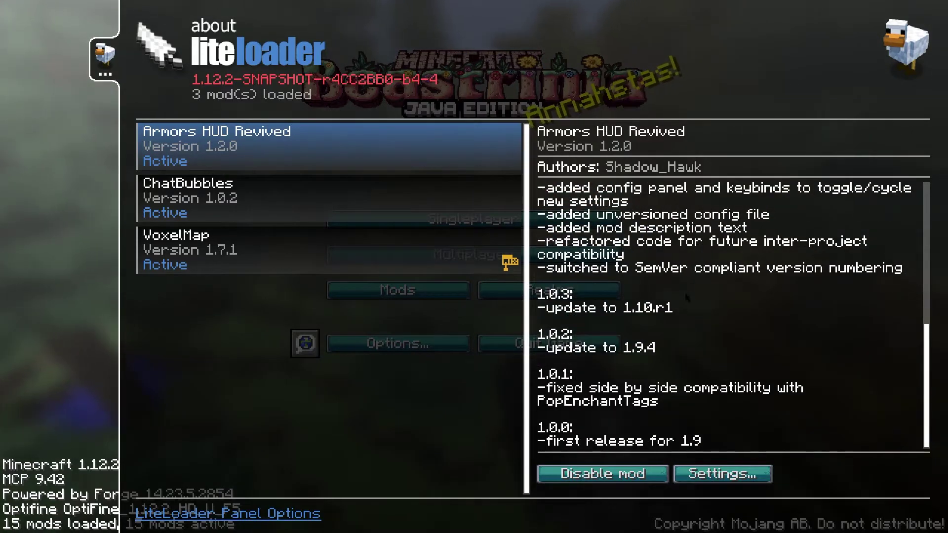
scroll(687, 297, up, 7)
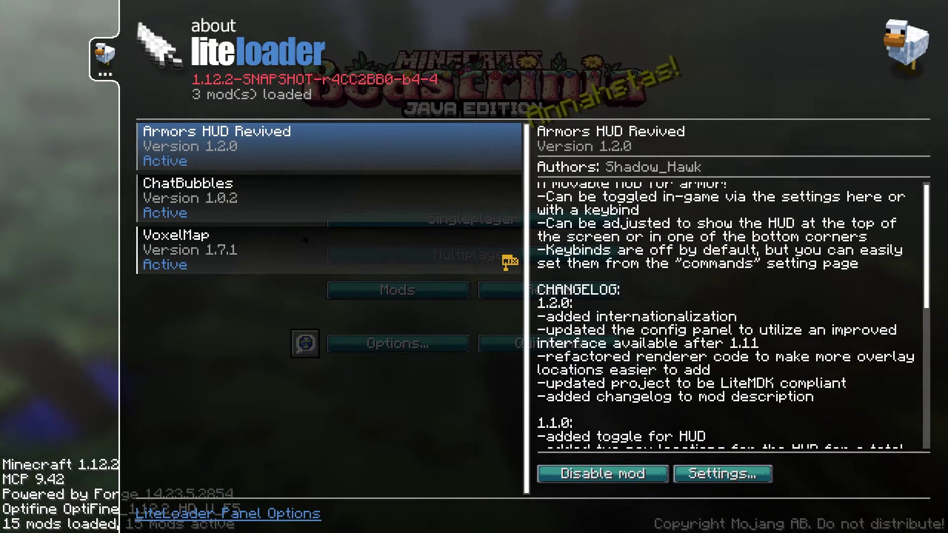
click(263, 212)
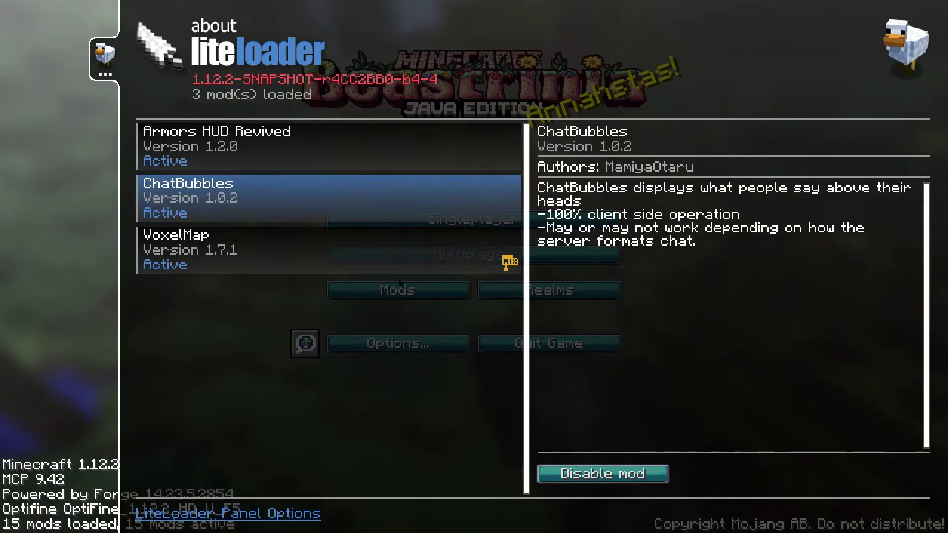
click(357, 262)
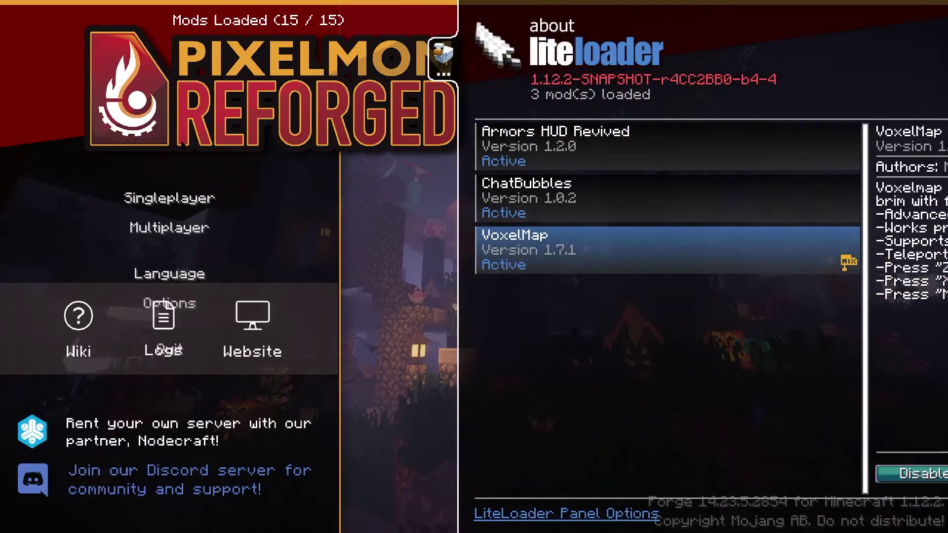
- Close the LiteLoader panel, join the top Pixelmon server, and play briefly, reeling in the fishing line
key(Escape)
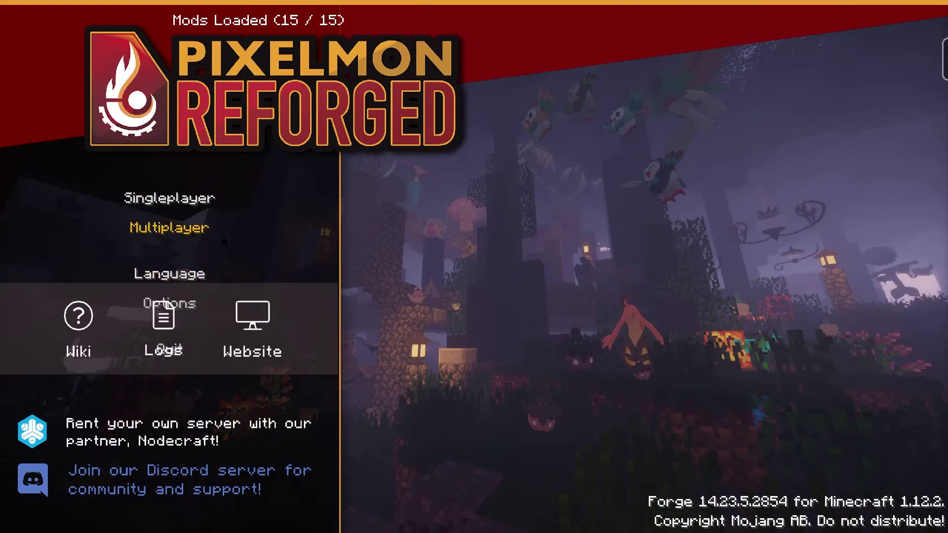
click(170, 227)
scroll(475, 242, down, 1)
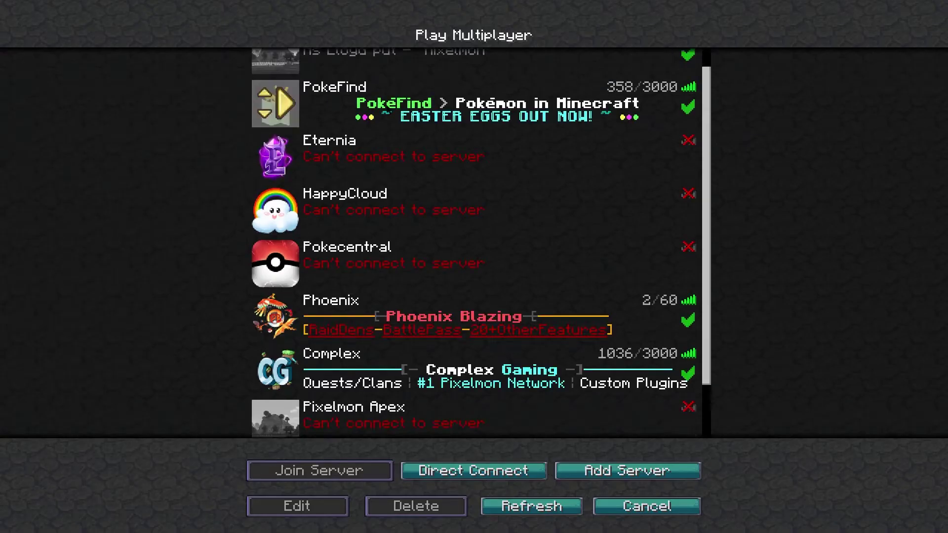
scroll(280, 81, up, 1)
click(284, 87)
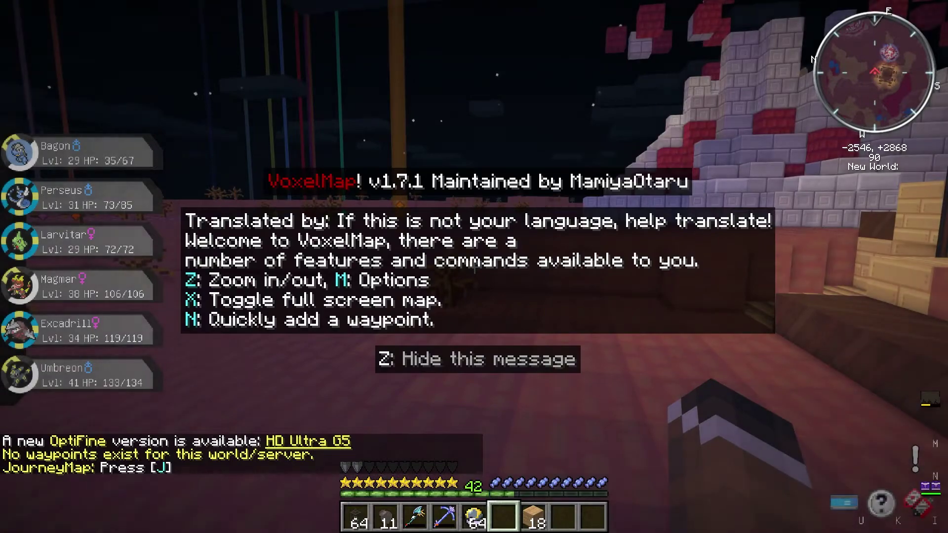
key(w)
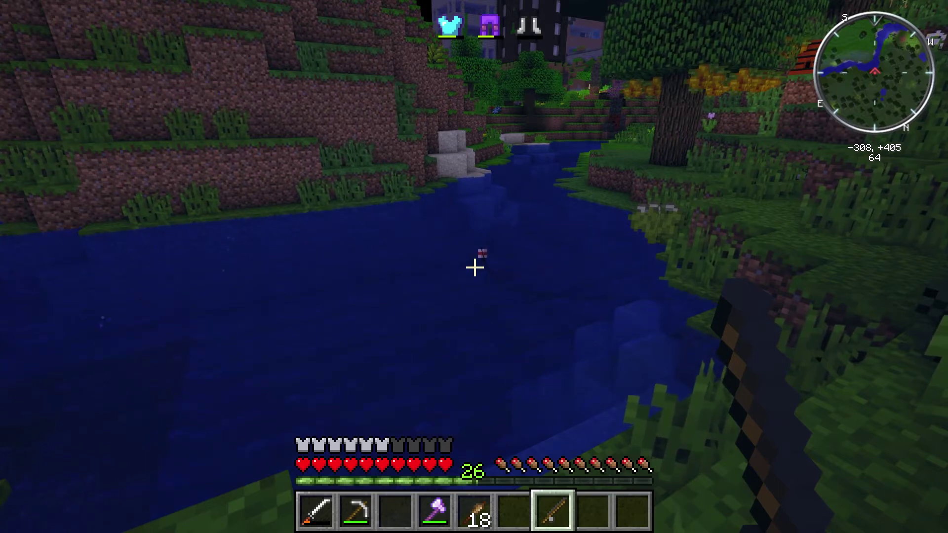
right_click(475, 267)
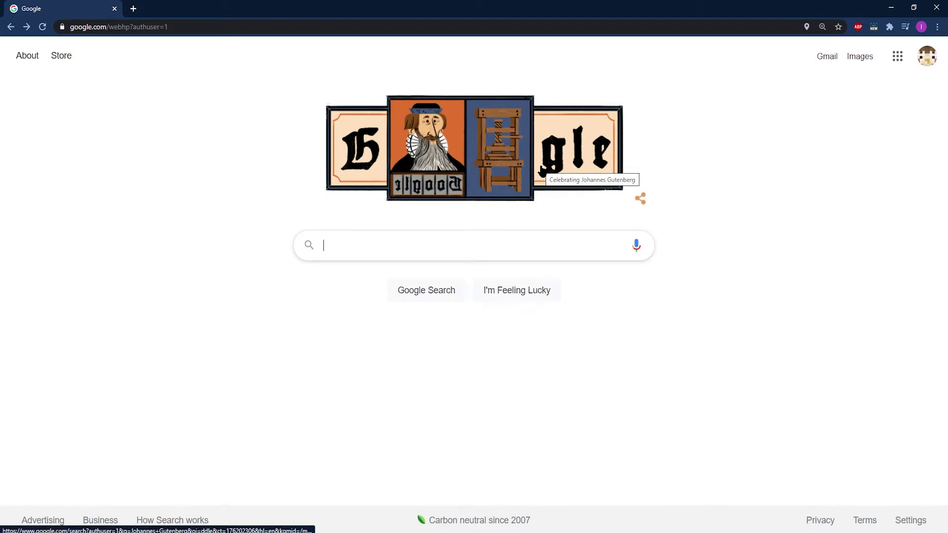
- Search Google for 'liteloader' using the first suggestion
text(liteload)
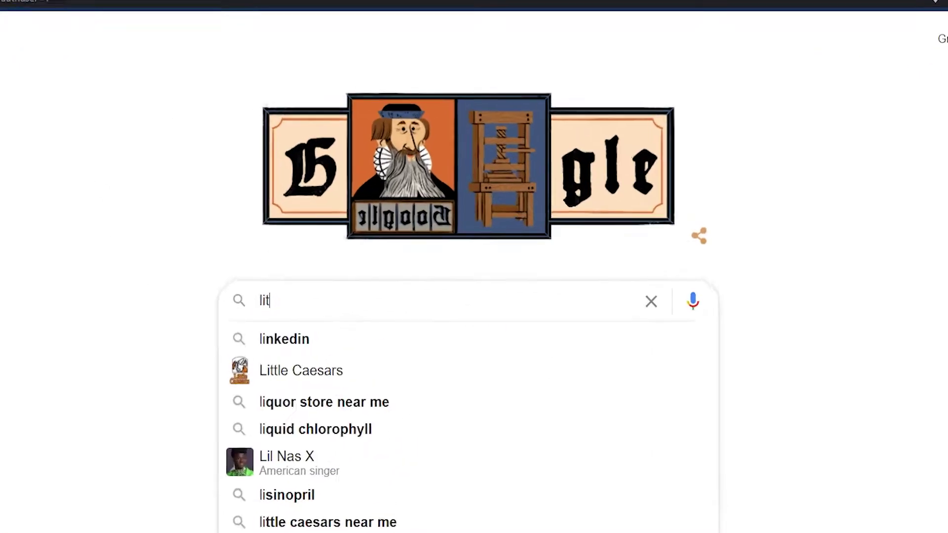
text(er)
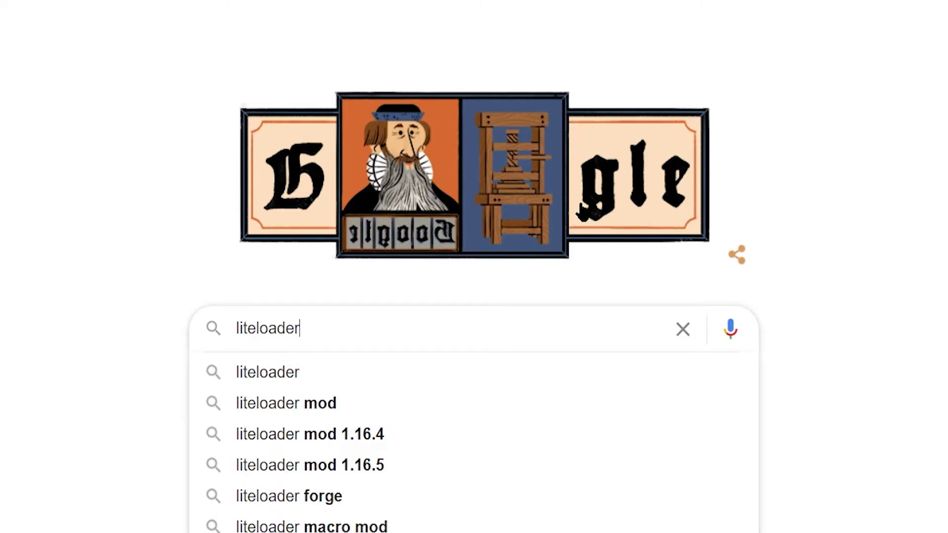
click(295, 378)
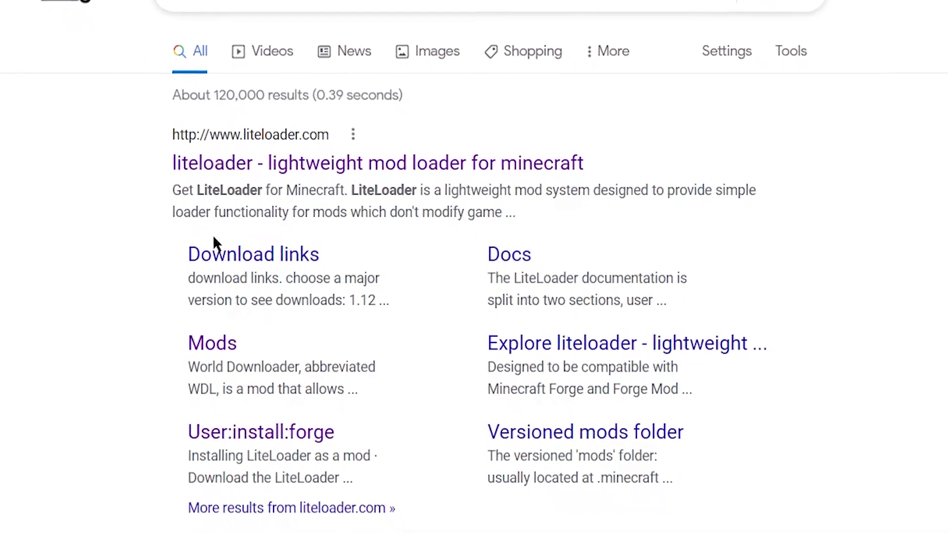
- Download the LiteLoader 1.12.2 snapshot installer JAR and keep it despite the warning
click(196, 251)
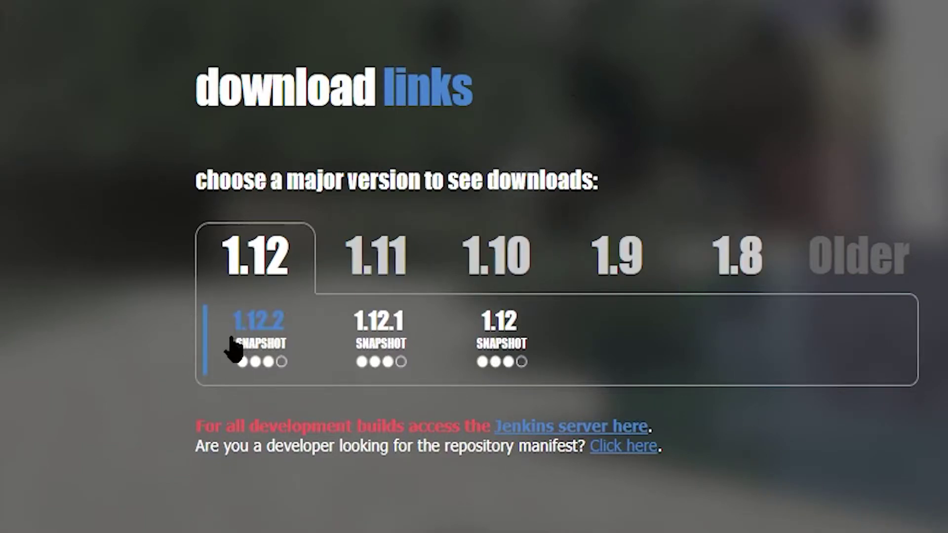
click(296, 351)
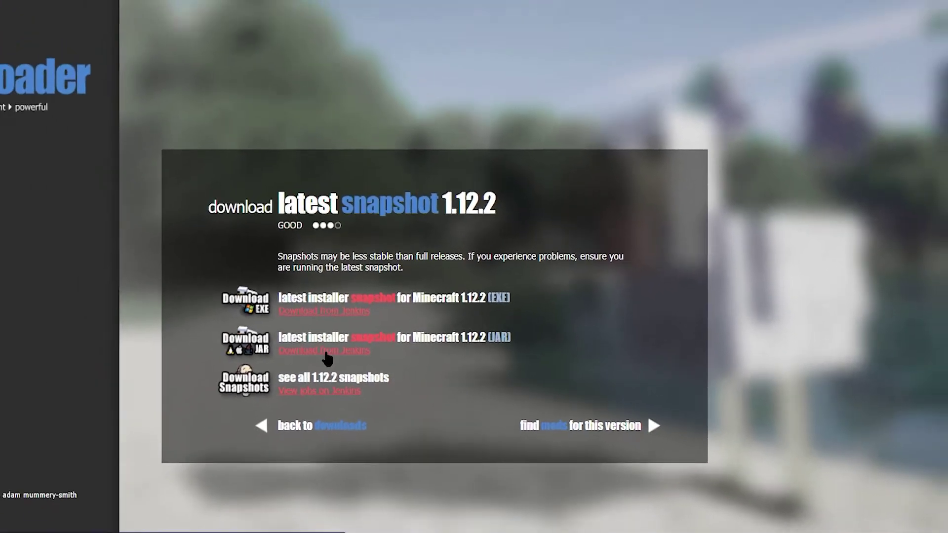
click(326, 352)
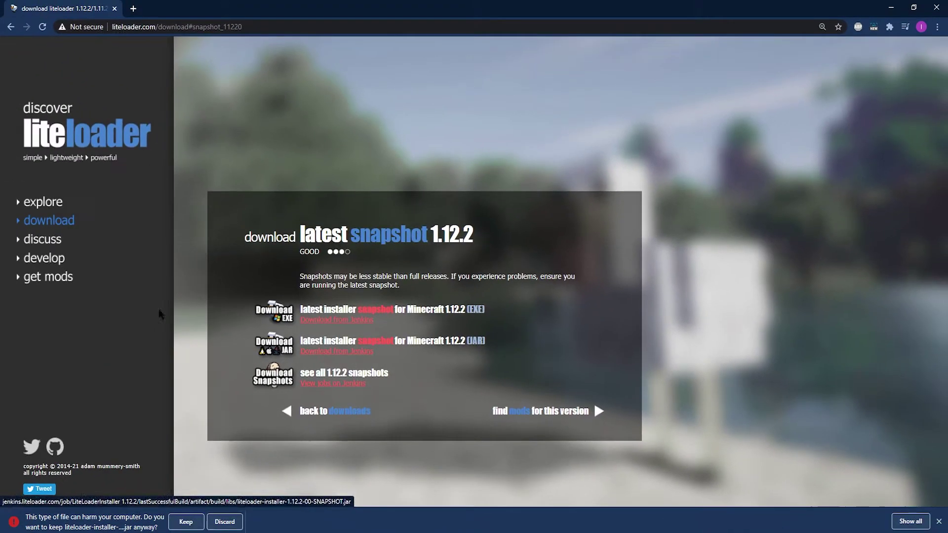
click(186, 522)
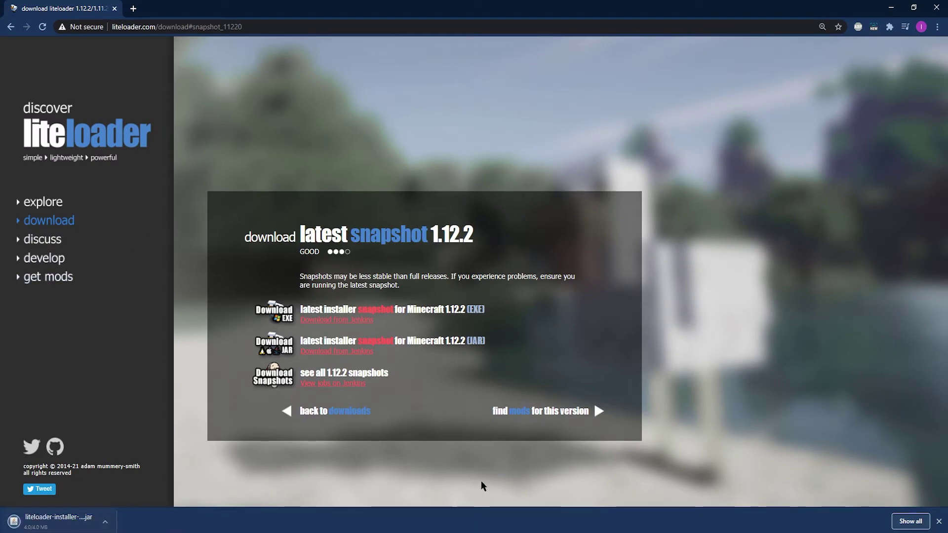
- Drag the downloaded installer jar from the download bar into the liteloader folder
drag(55, 522, 144, 523)
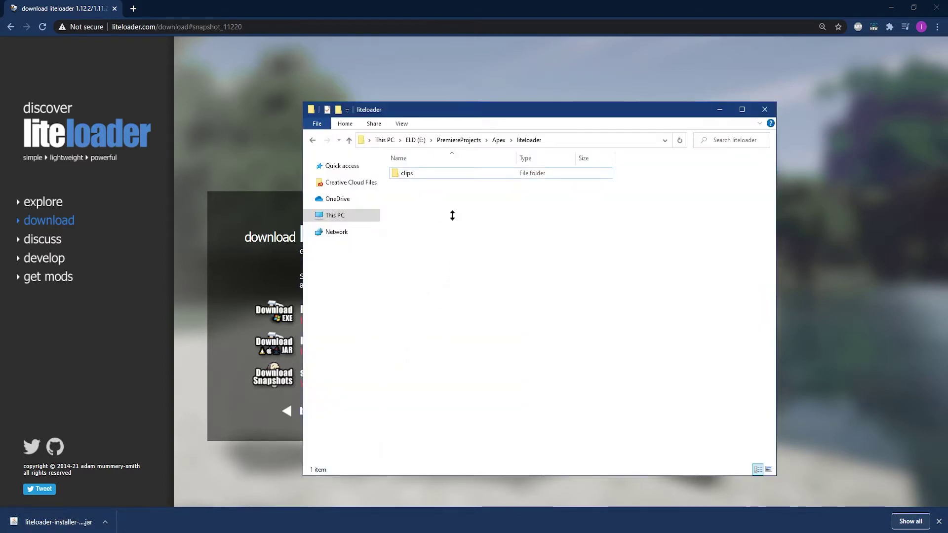
drag(452, 216, 452, 214)
drag(452, 215, 452, 214)
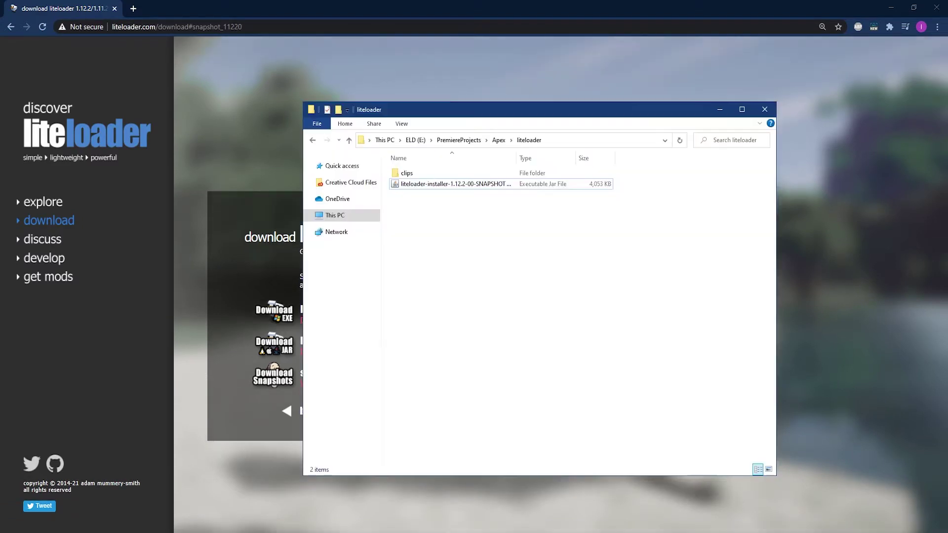
- Run the installer jar and install LiteLoader extending 1.12.2-forge-14.23.5.2854 as 'LiteLoader 1.12.2 with Forge'
click(450, 187)
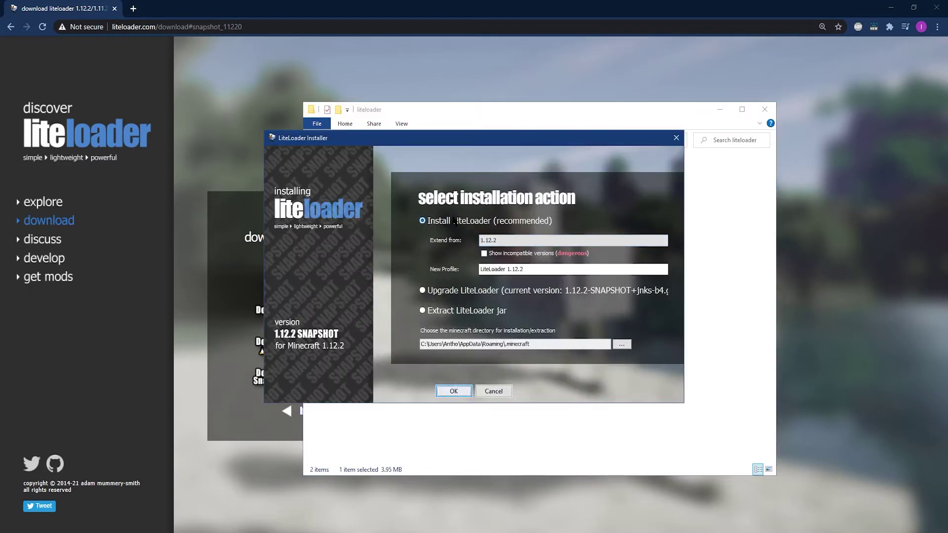
click(498, 241)
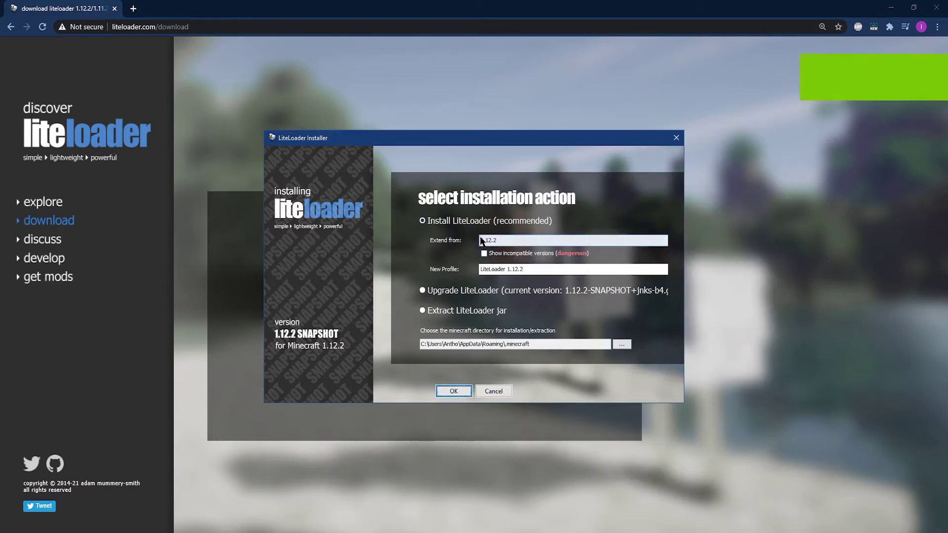
click(493, 242)
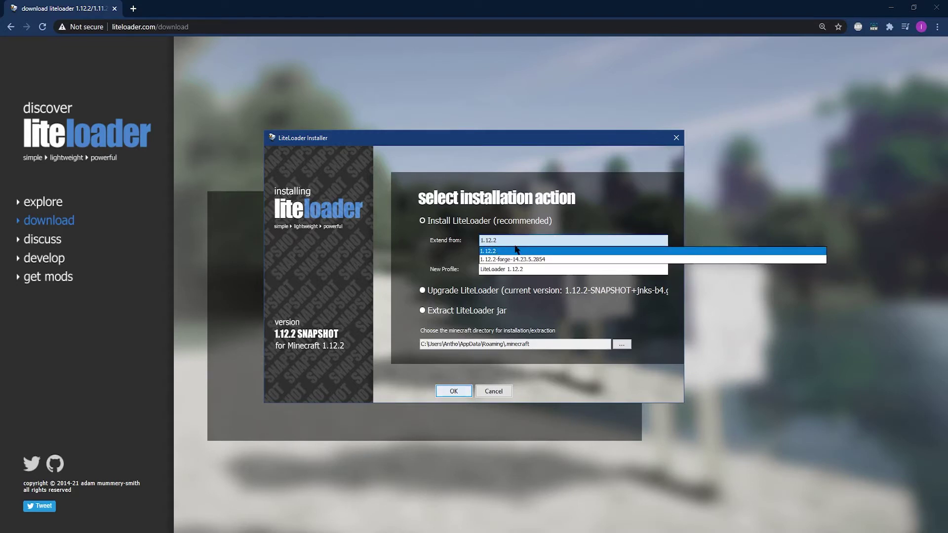
click(550, 261)
click(545, 240)
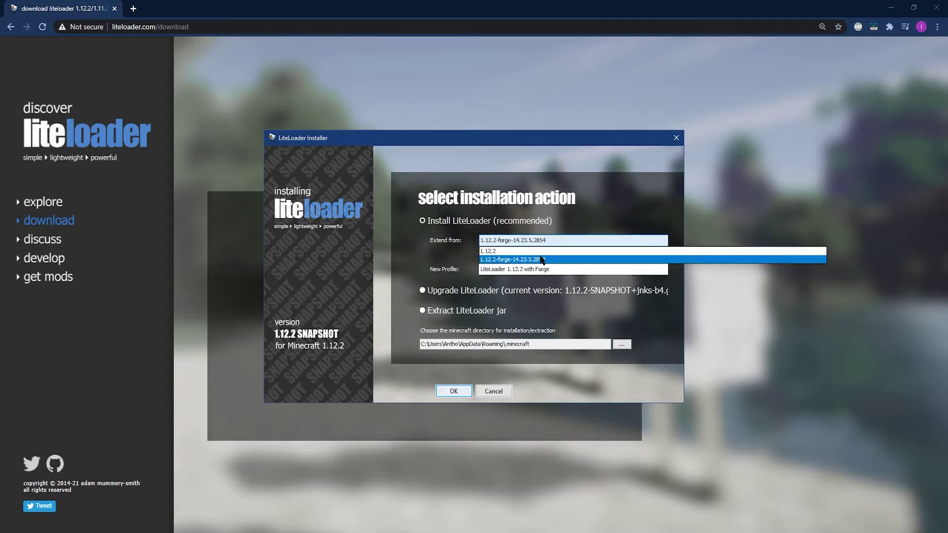
click(546, 261)
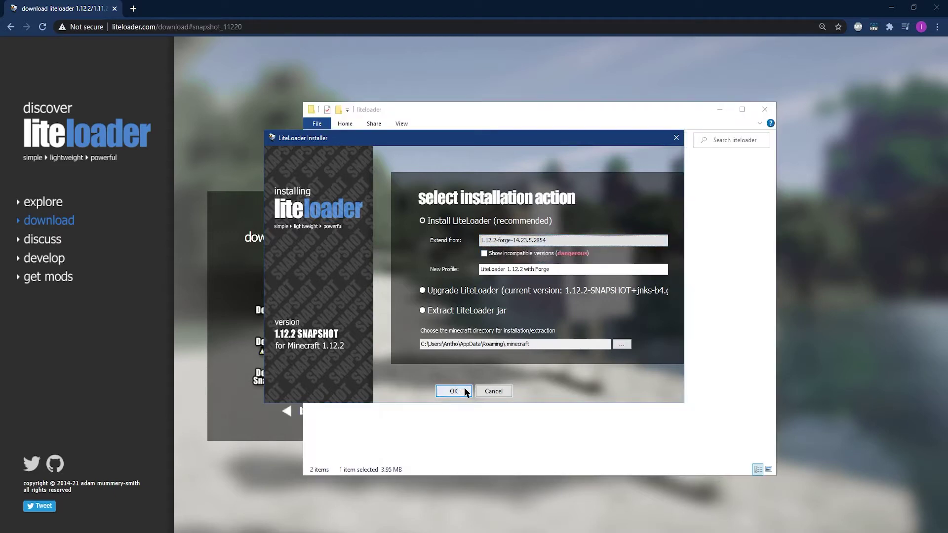
click(464, 388)
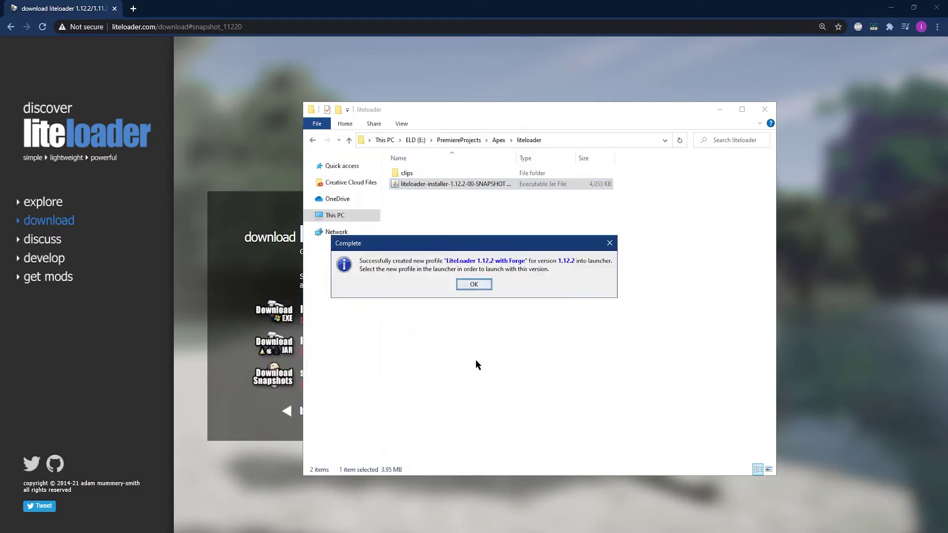
click(482, 290)
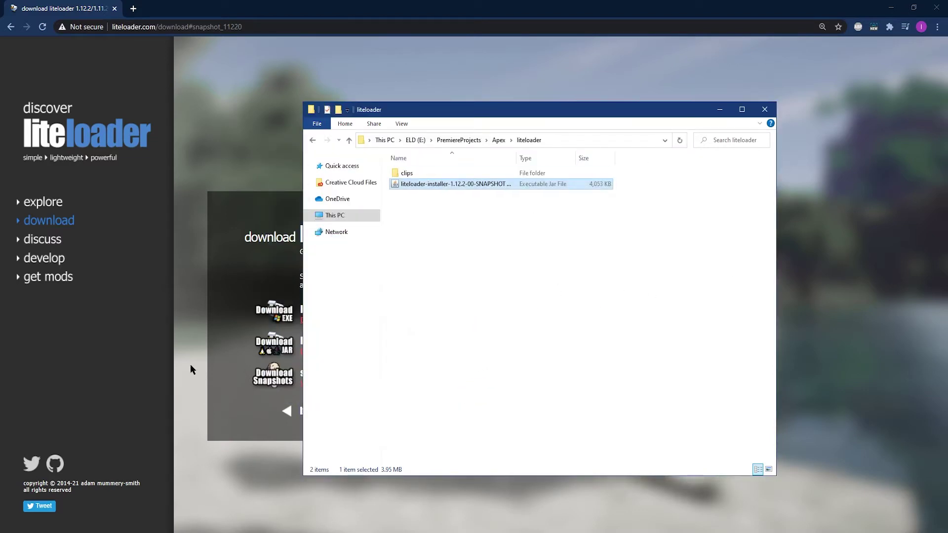
- Launch Minecraft Launcher from a Start search for 'mine' and open its installations list
key(super)
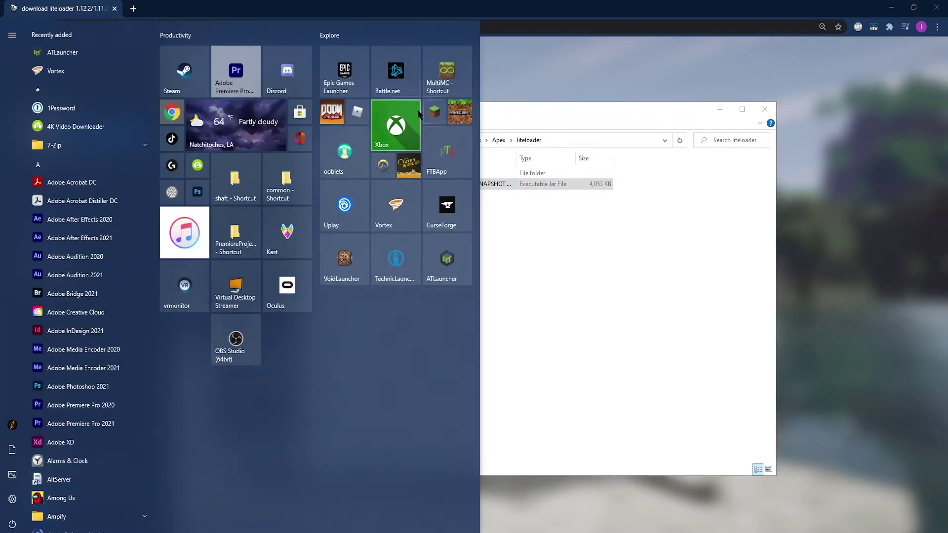
text(mine)
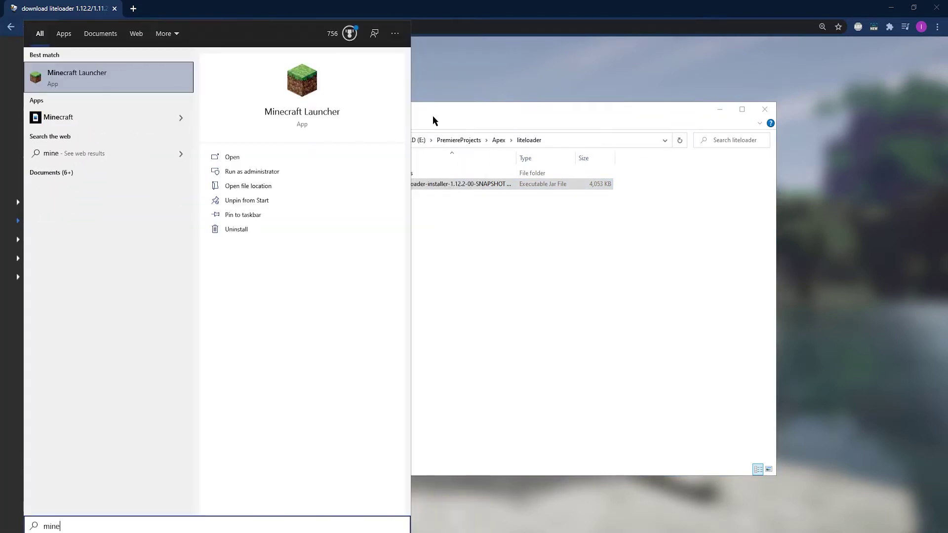
key(Return)
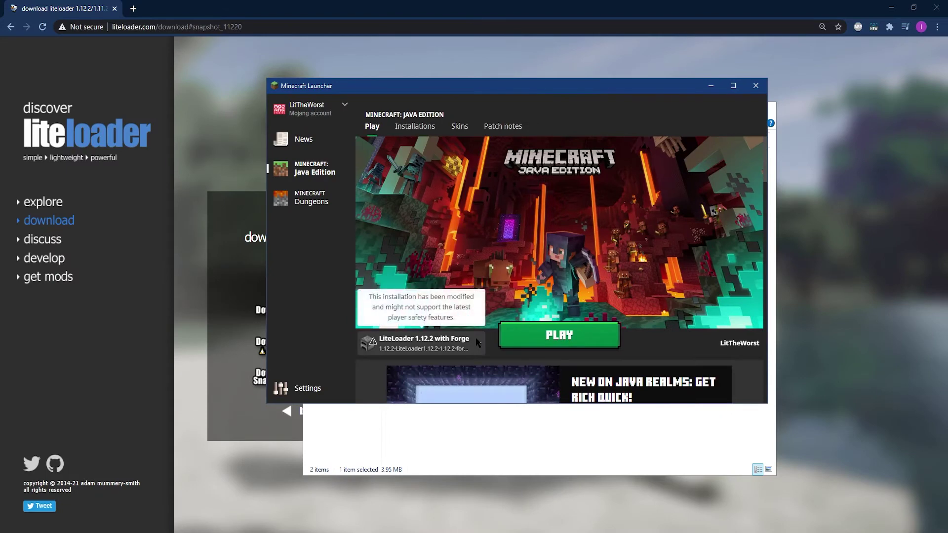
click(413, 350)
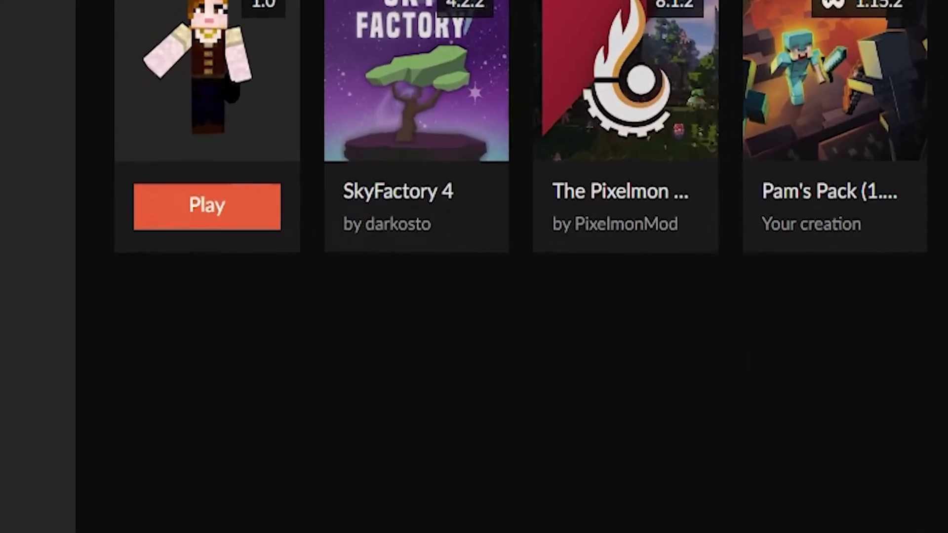
- Open Pam's Pack's folder from the CurseForge app and copy its mods folder path
right_click(191, 103)
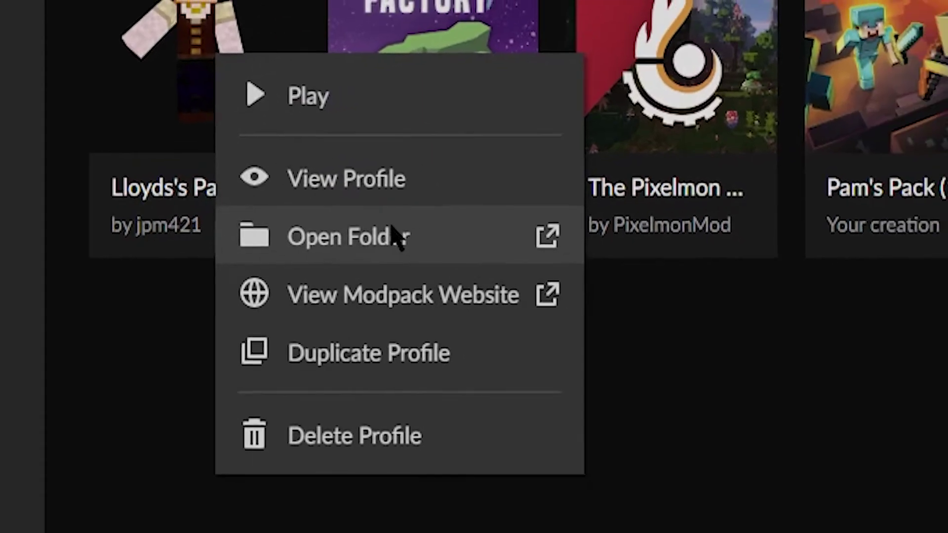
click(464, 237)
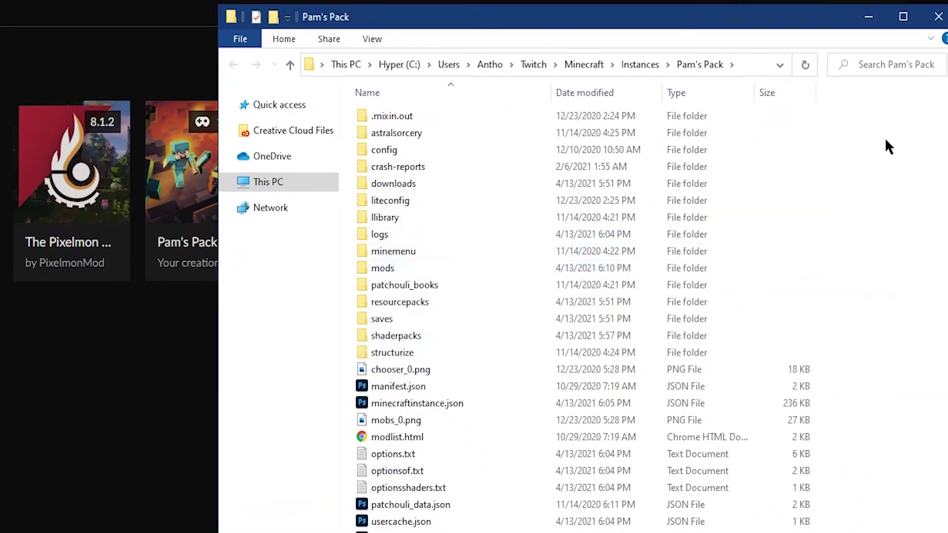
drag(885, 137, 884, 248)
click(399, 267)
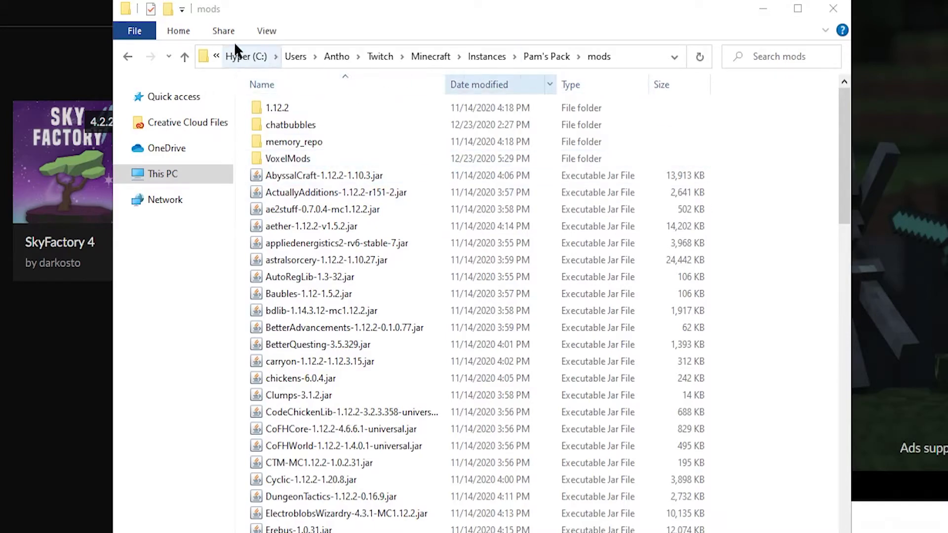
click(637, 61)
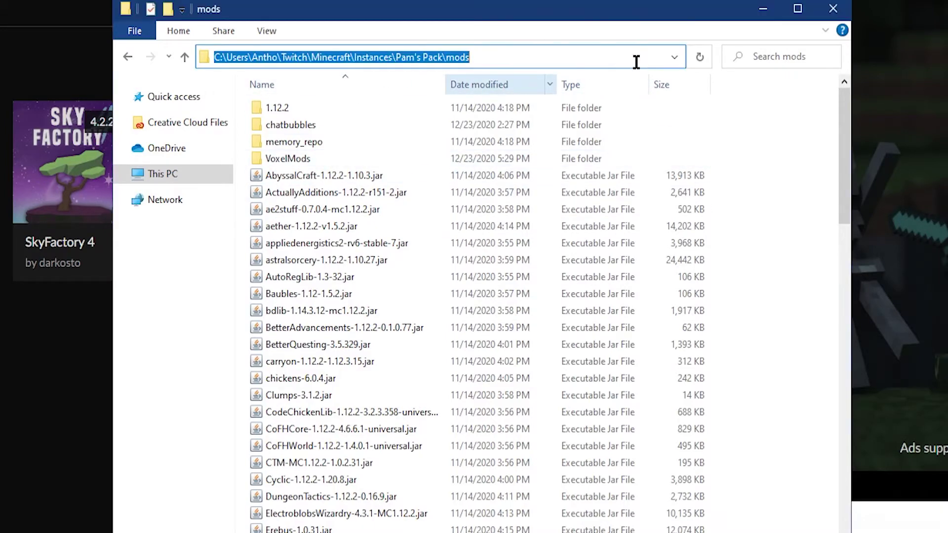
right_click(271, 58)
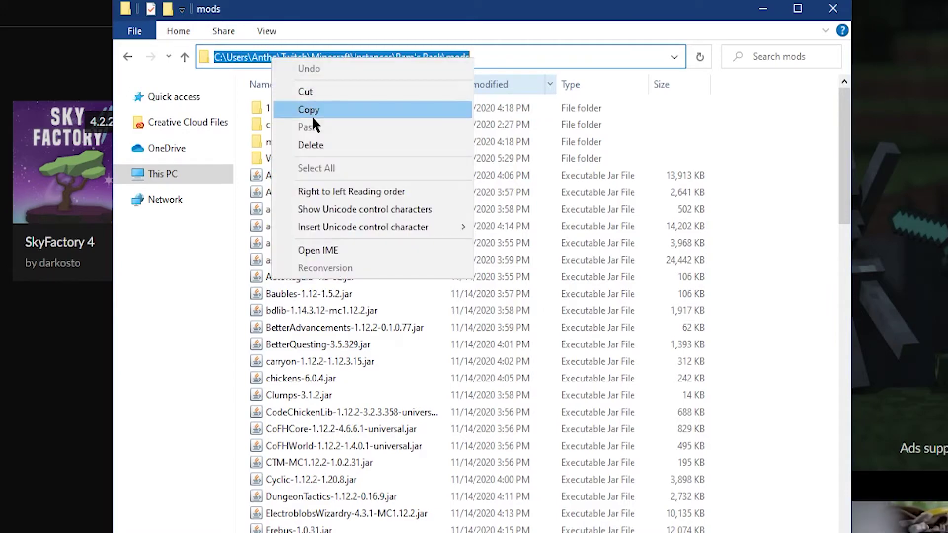
click(331, 115)
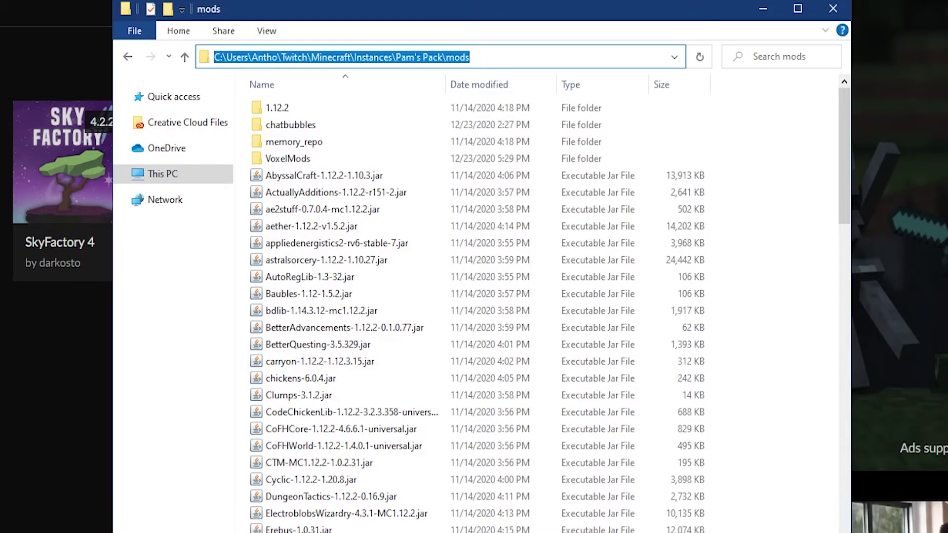
- Bring the liteloader folder window into view and select the LiteLoader installer jar
key(alt+Tab)
drag(353, 5, 569, 8)
click(498, 133)
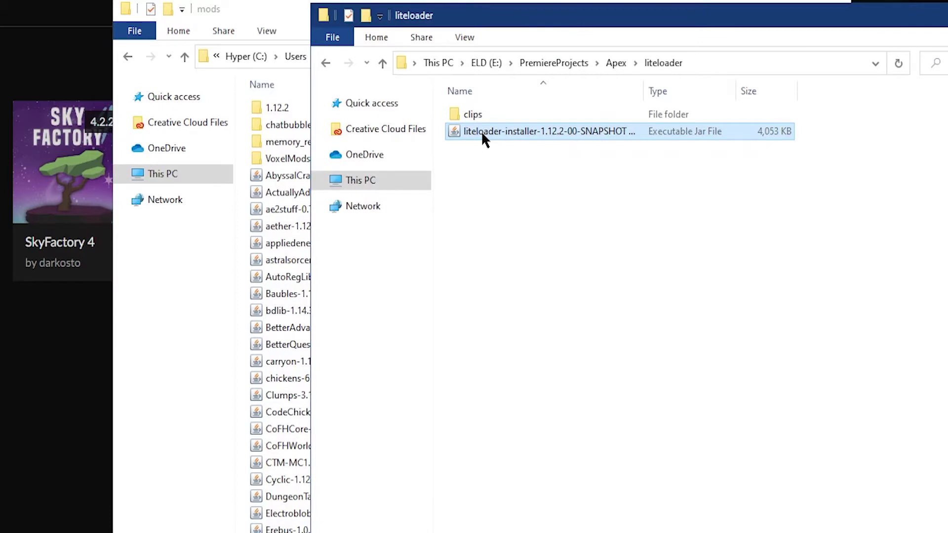
- Run the installer and extract the LiteLoader jar into the pasted Pam's Pack mods folder
double_click(482, 132)
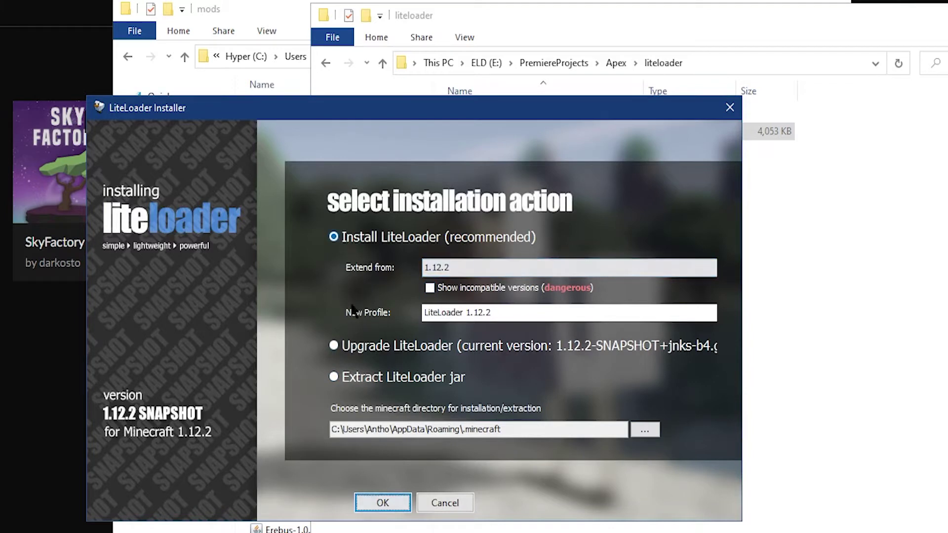
click(348, 380)
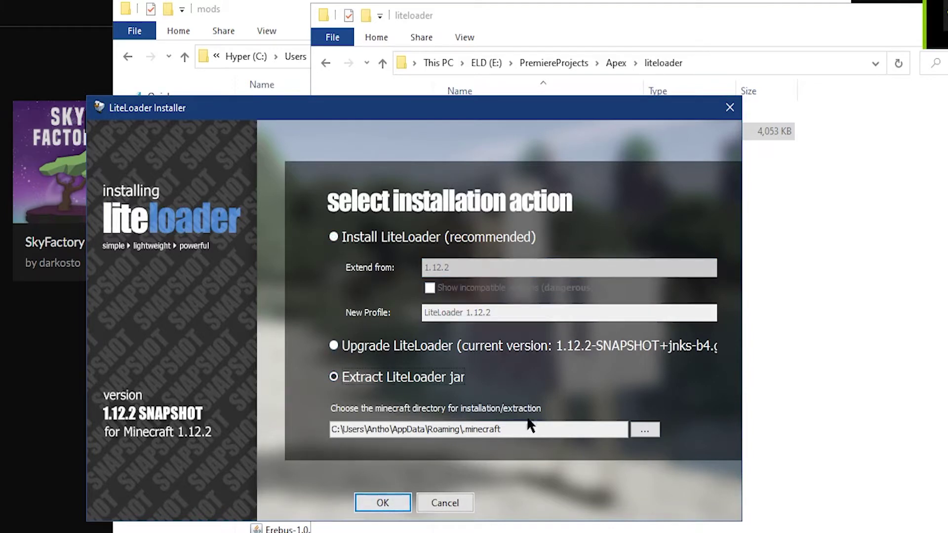
click(650, 433)
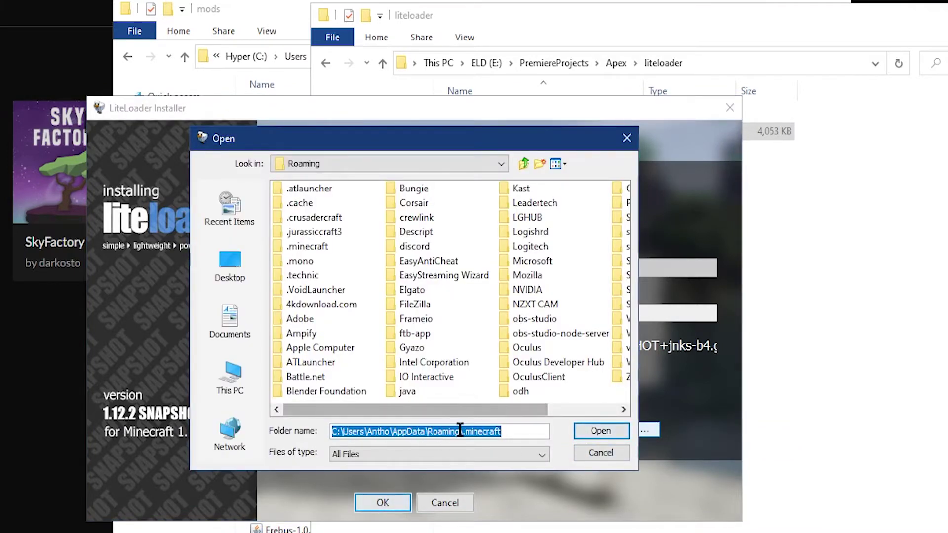
key(ctrl+v)
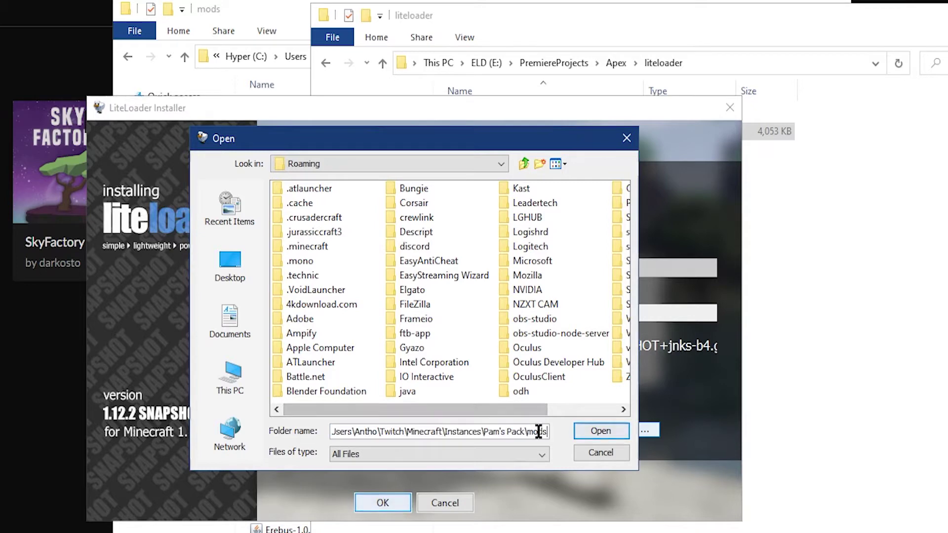
click(600, 431)
click(384, 503)
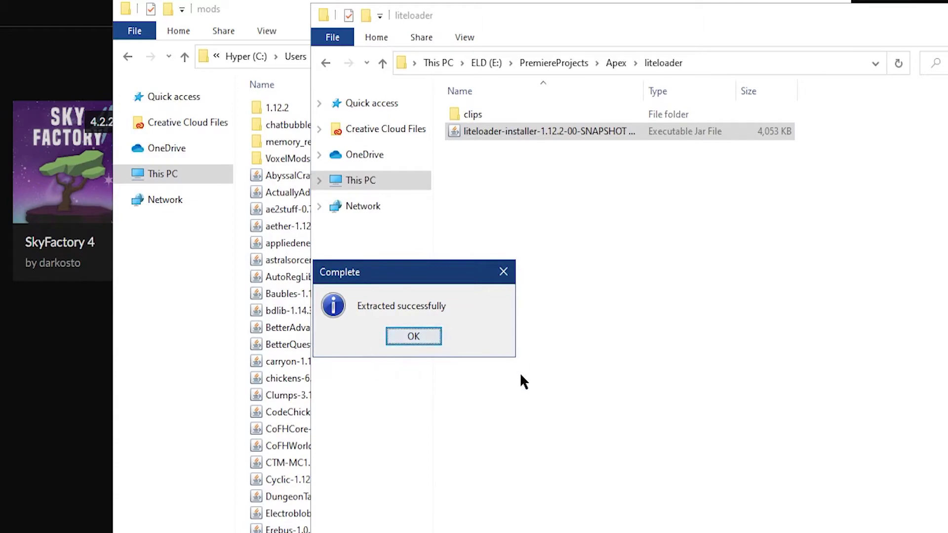
click(251, 12)
- Open the FTB University modpack's folder on disk and enter its mods folder
scroll(411, 319, down, 6)
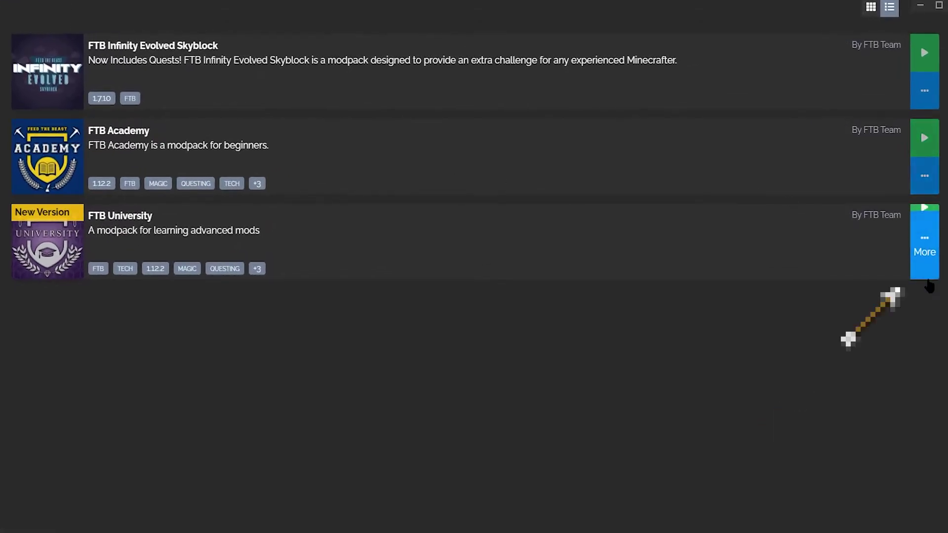
click(923, 266)
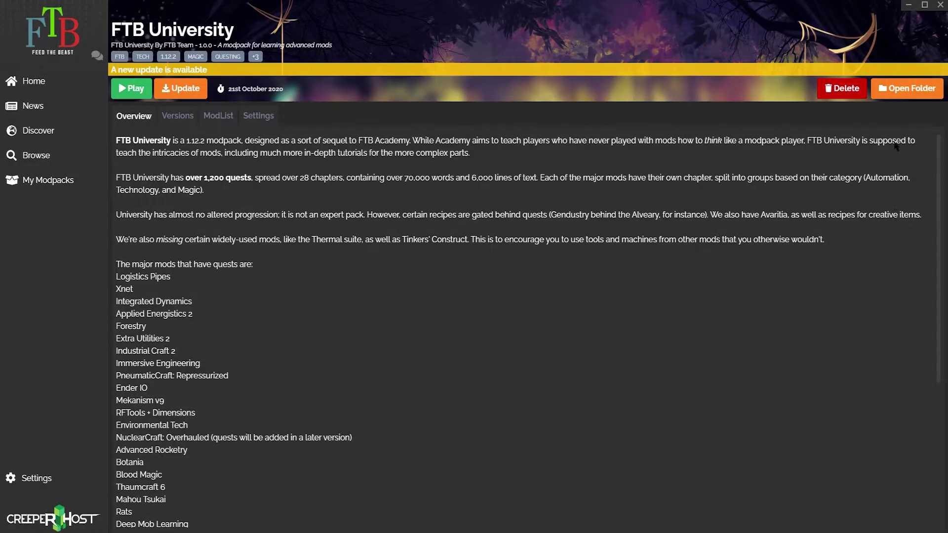
click(896, 93)
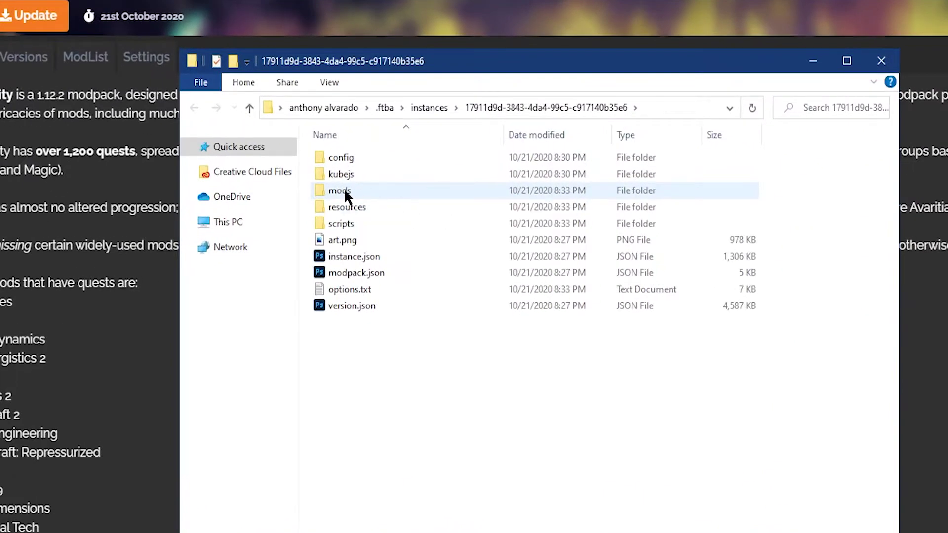
double_click(392, 188)
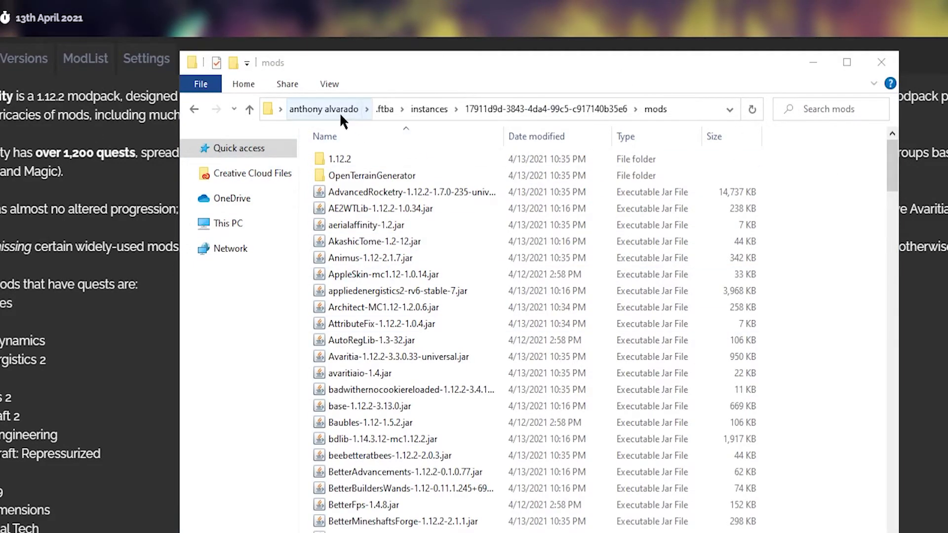
- Copy the FTB University mods folder path from the Explorer address bar
click(701, 117)
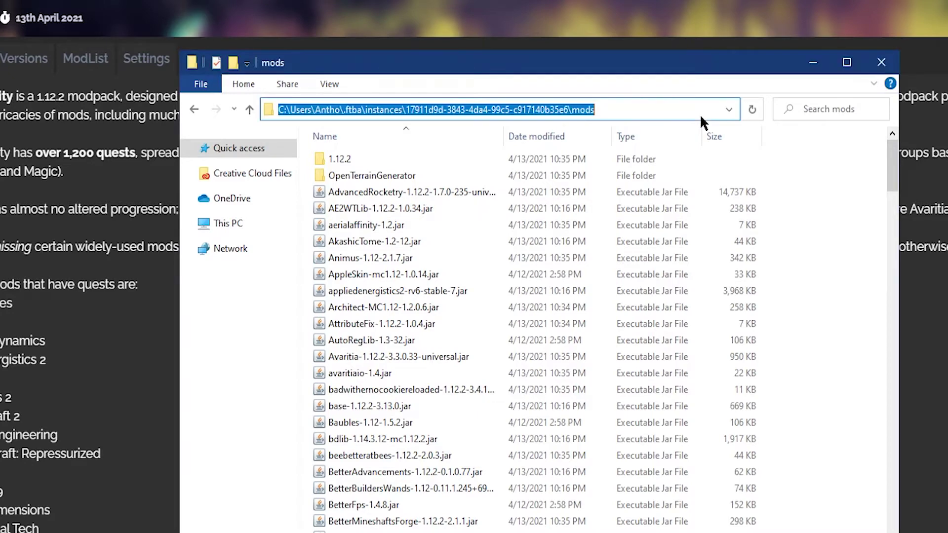
right_click(361, 108)
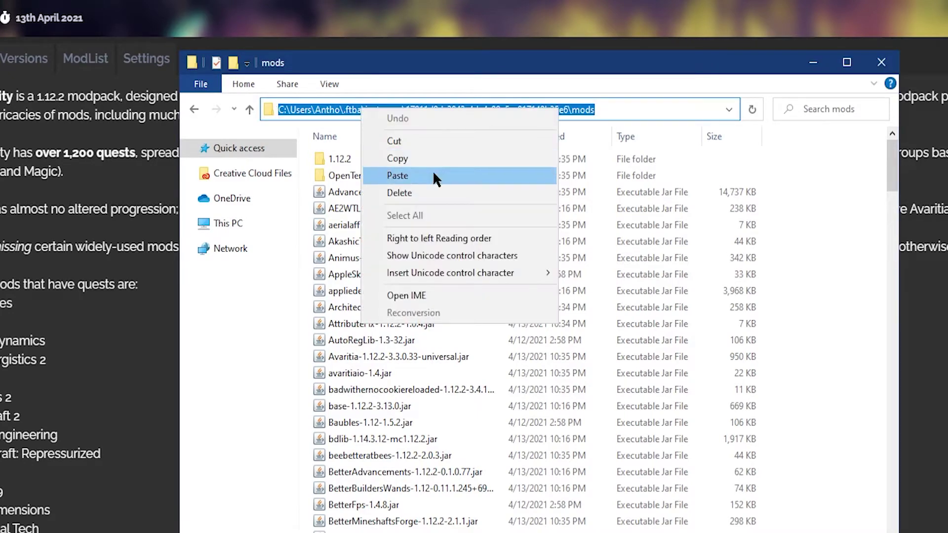
click(424, 161)
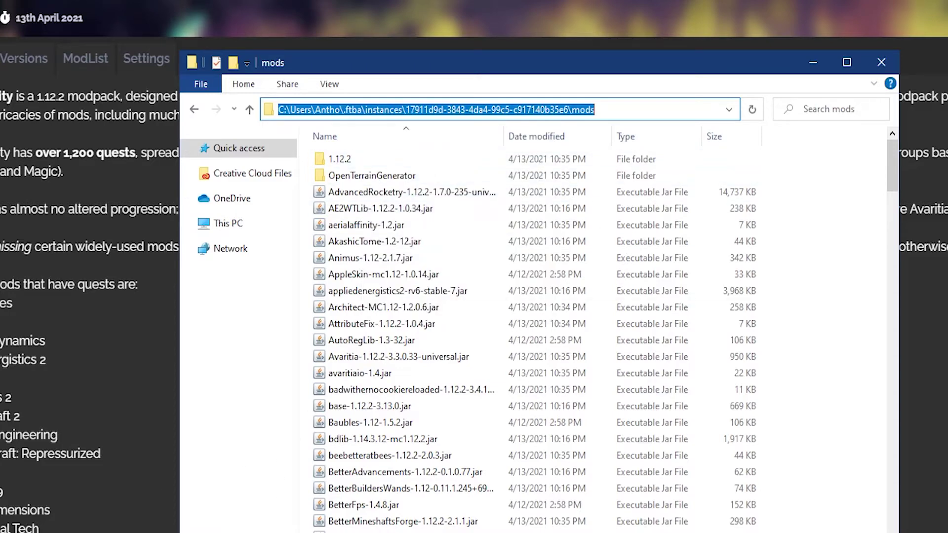
key(alt+Tab)
- Extract the LiteLoader jar into the pasted FTB University mods folder path
drag(627, 96, 624, 64)
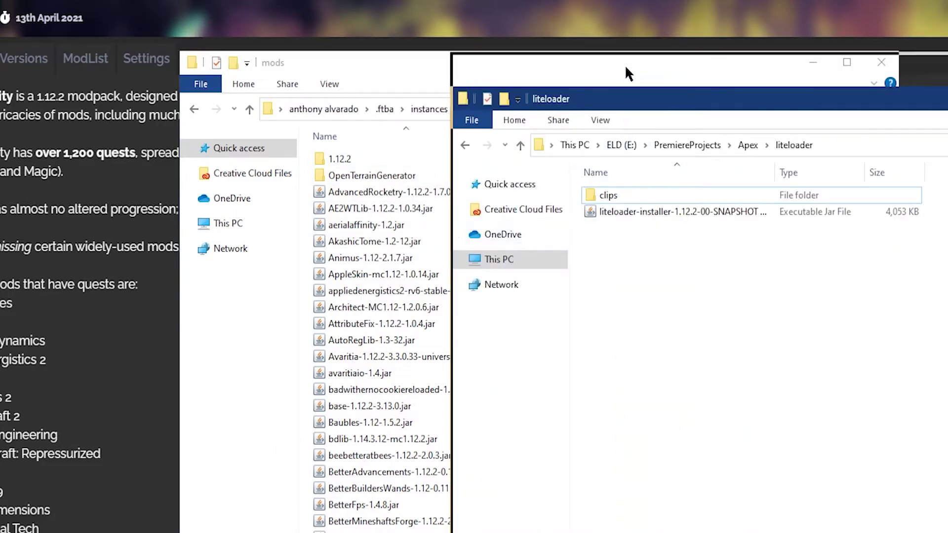
click(616, 176)
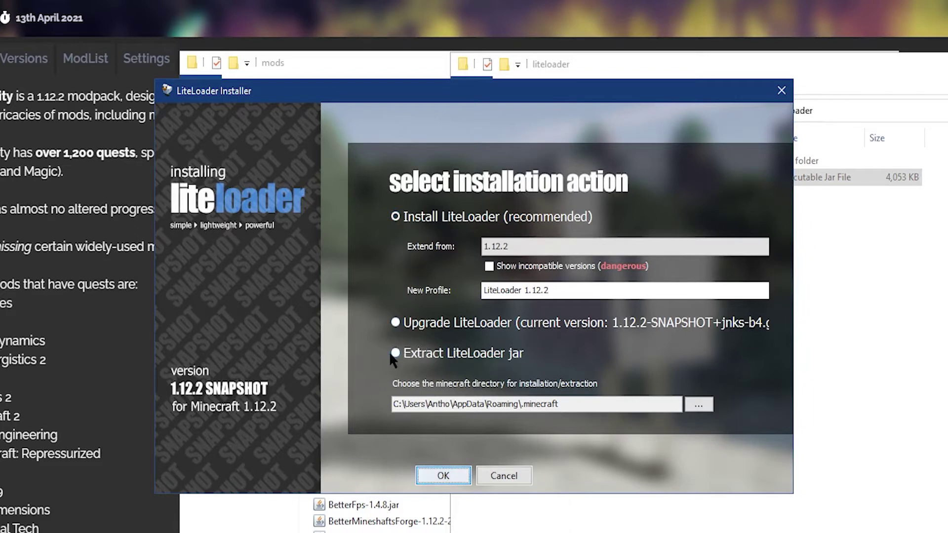
click(402, 354)
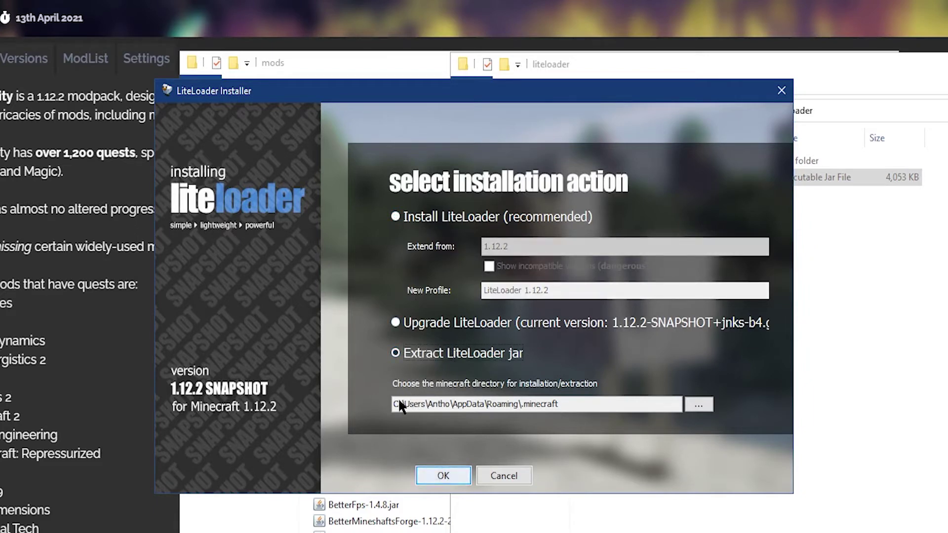
click(699, 405)
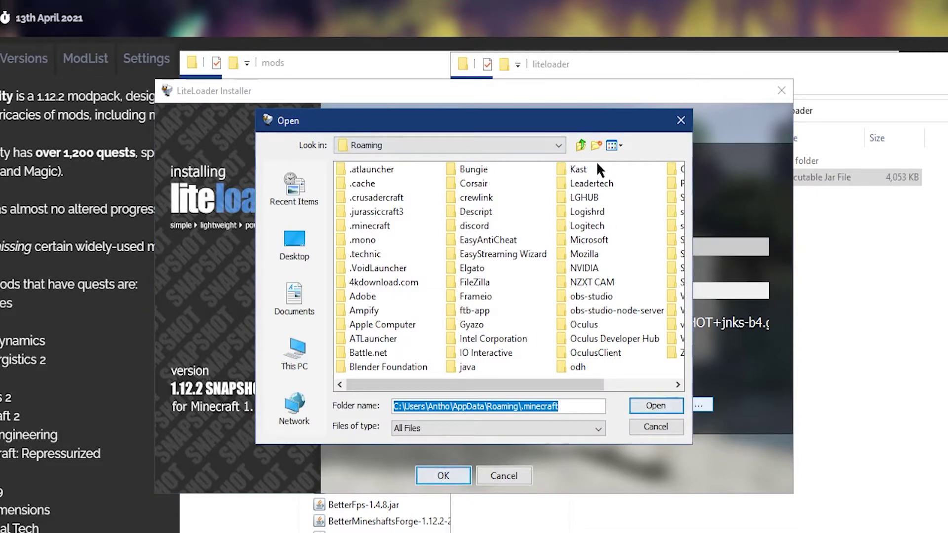
key(ctrl+v)
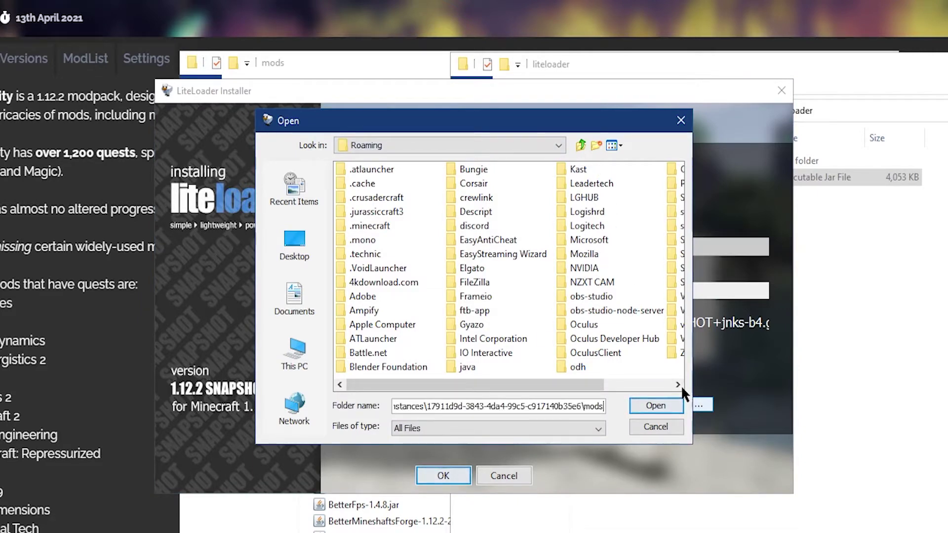
click(669, 405)
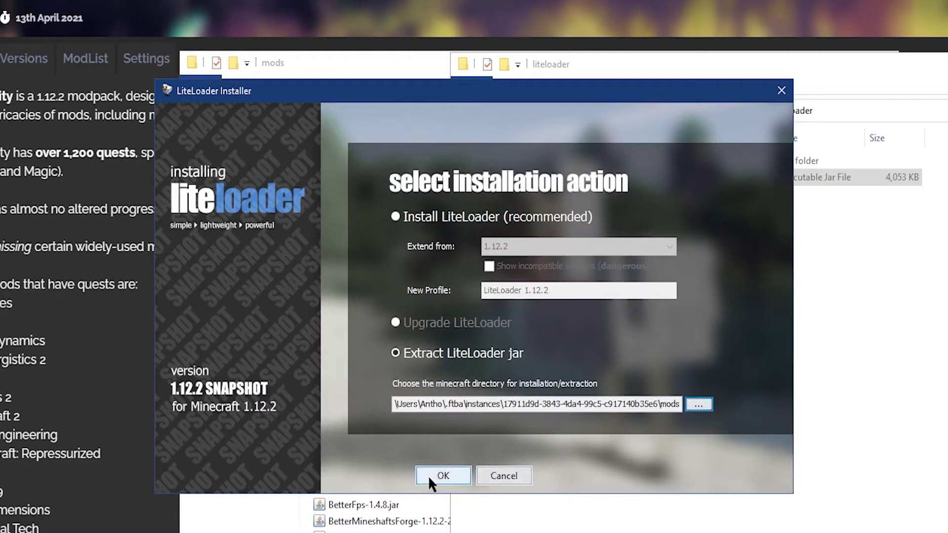
click(441, 476)
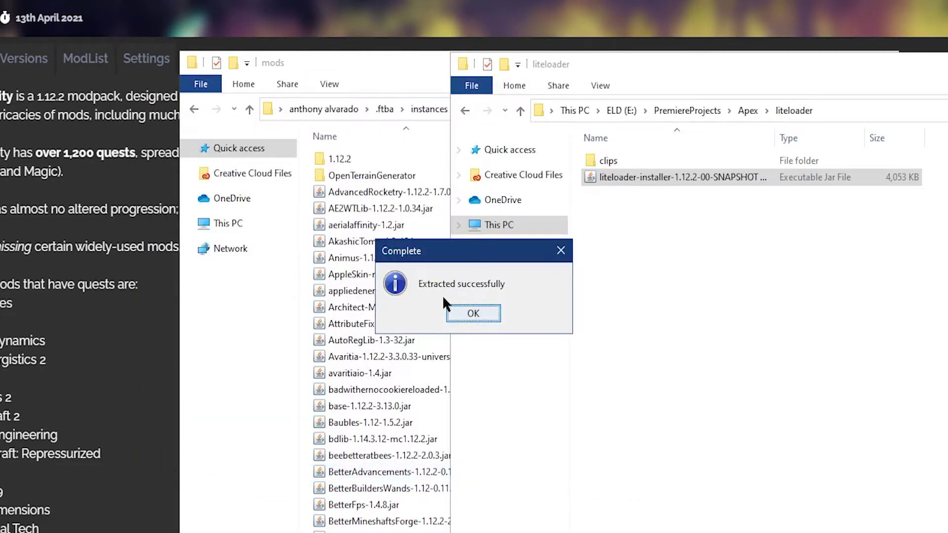